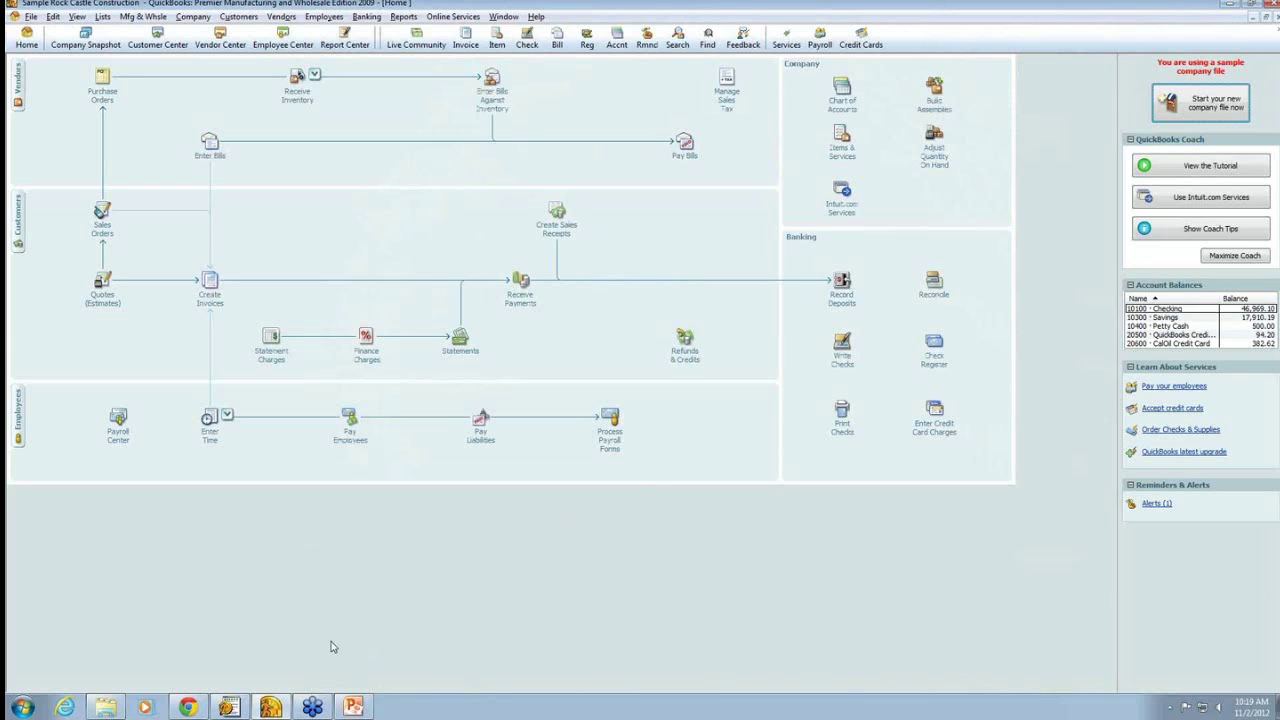
Step: Switch from QuickBooks to the SugarCRM home dashboard in Chrome
{"action": "left_click", "coordinate": [189, 706]}
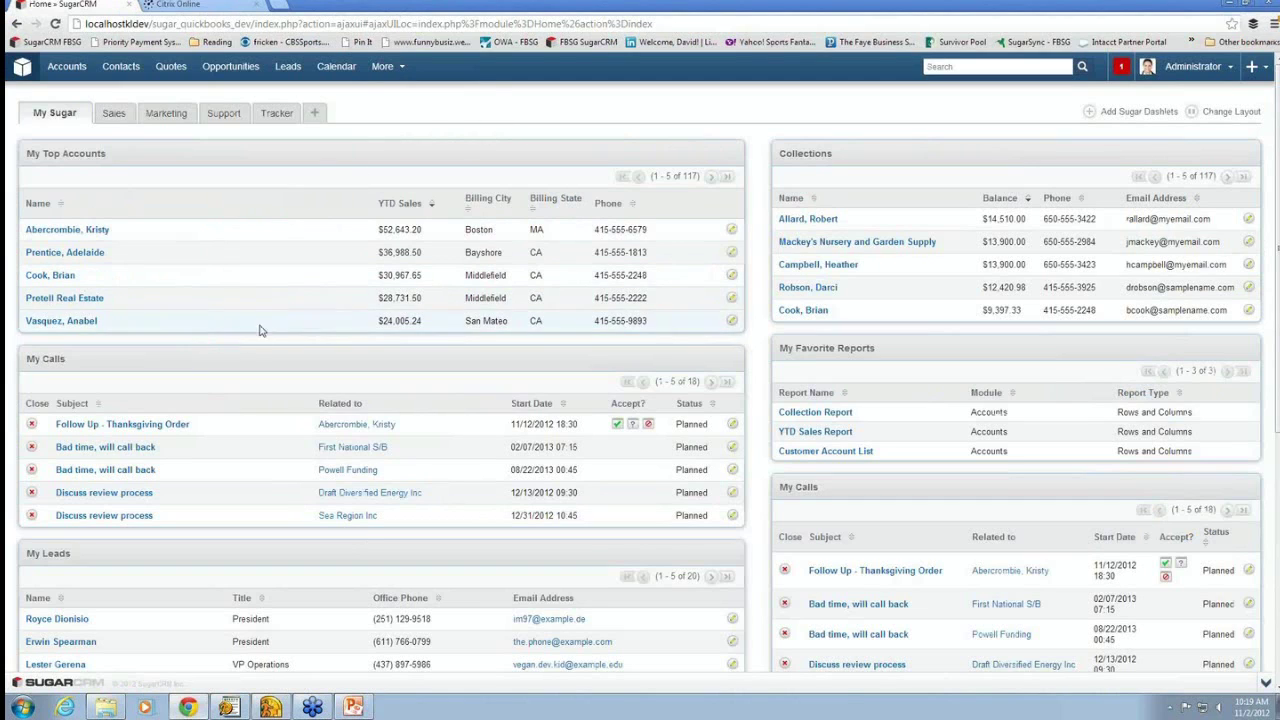
Step: Open QuickBooks Web Connector and move it left beside the SugarCRM dashboard
{"action": "left_click", "coordinate": [229, 708]}
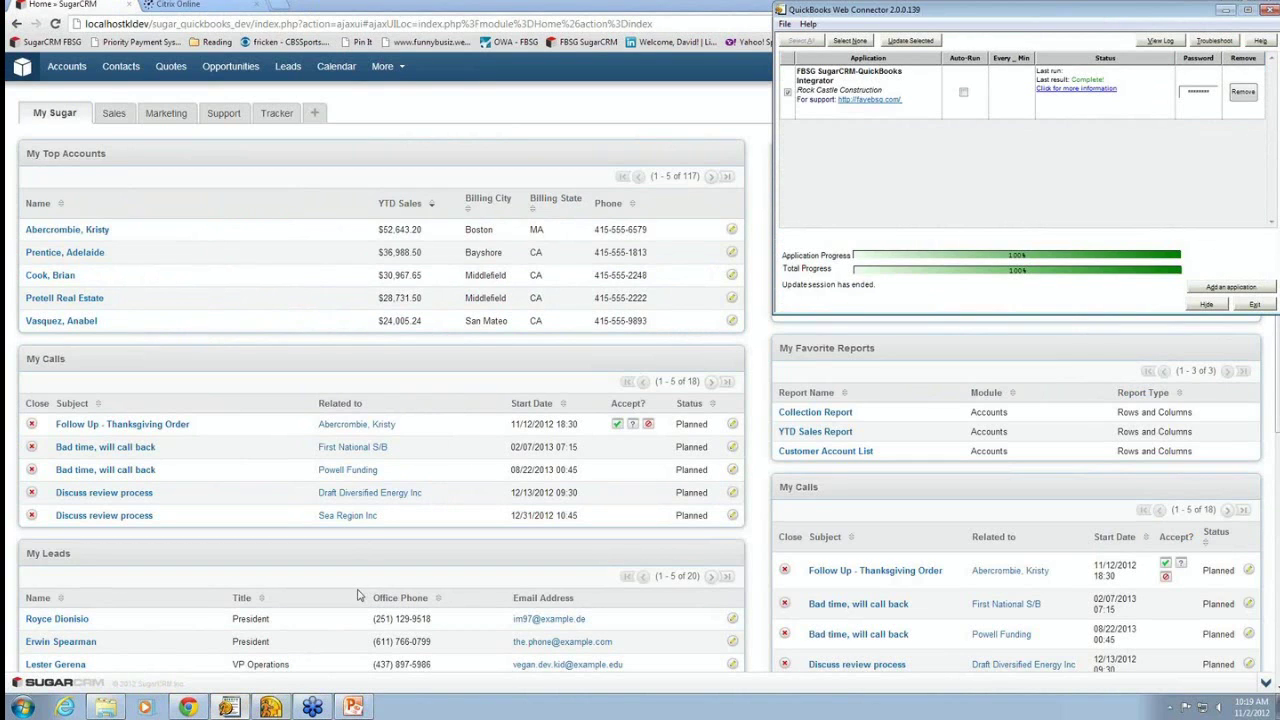
{"action": "mouse_move", "coordinate": [975, 17]}
{"action": "left_mouse_down"}
{"action": "mouse_move", "coordinate": [776, 17]}
{"action": "mouse_move", "coordinate": [916, 15]}
{"action": "left_mouse_up"}
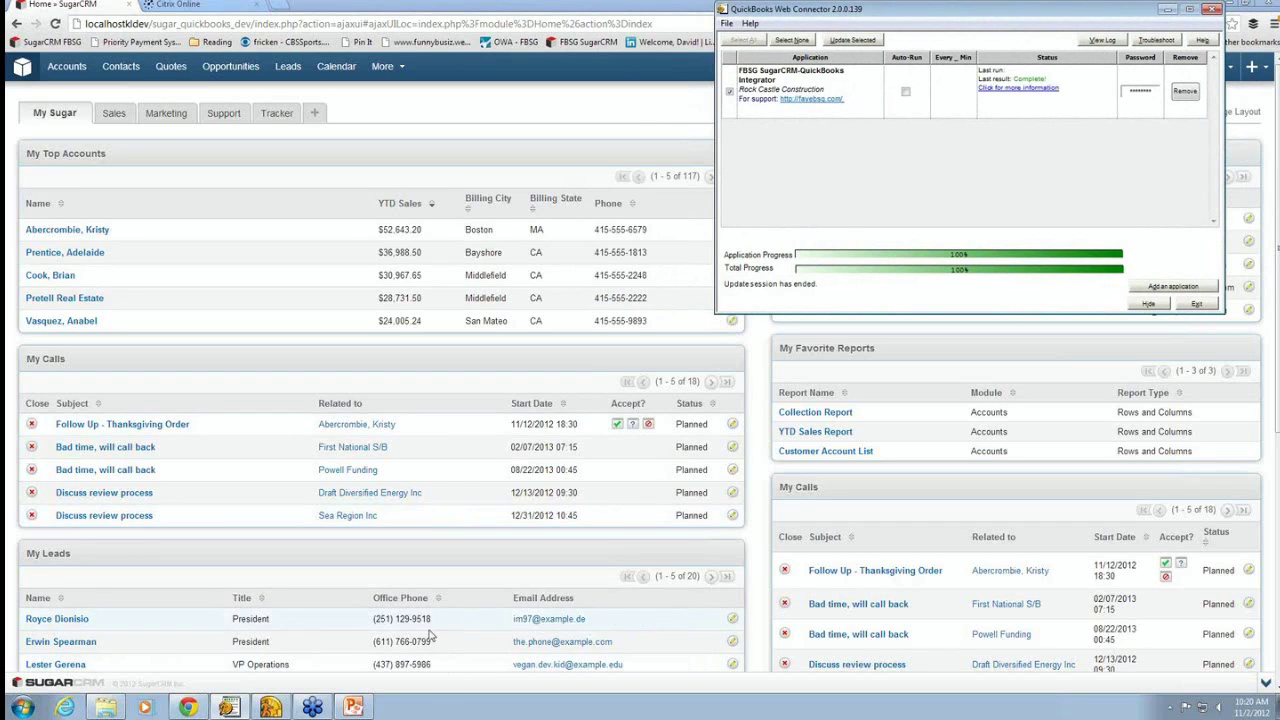
Step: Hide the Web Connector so the SugarCRM dashboard is fully in view again
{"action": "left_click", "coordinate": [188, 707]}
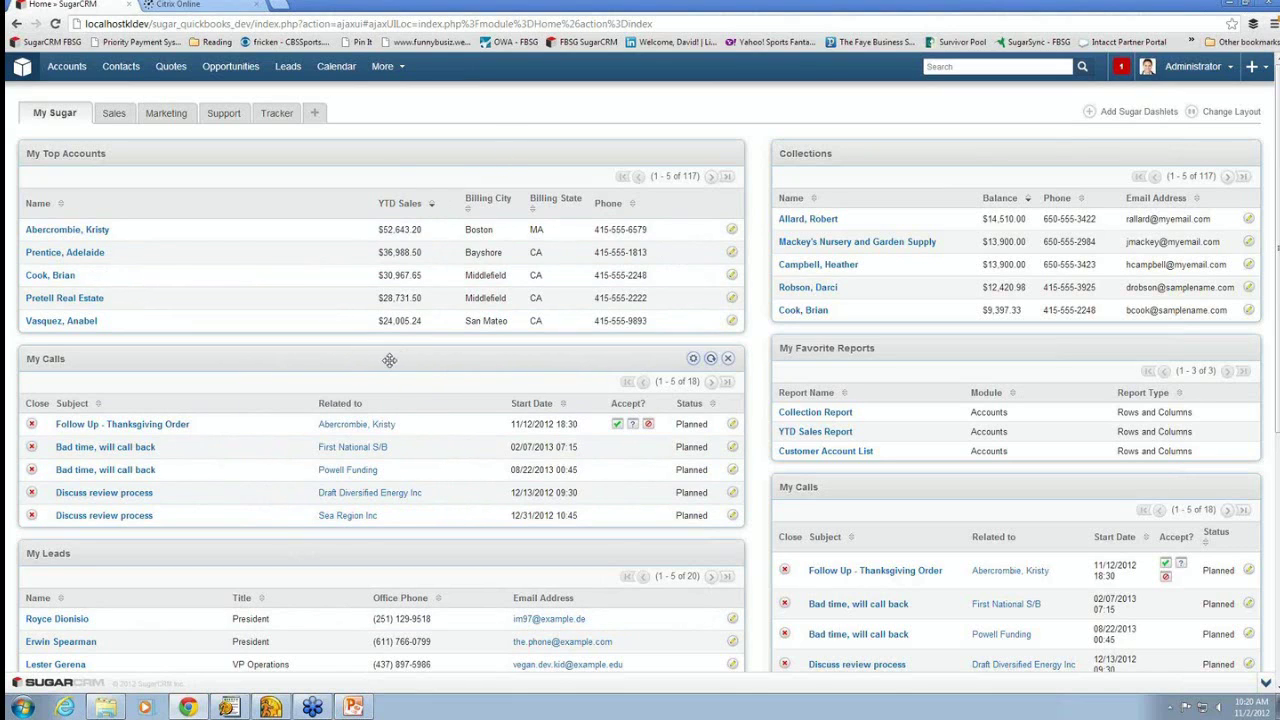
Step: Move the duplicate My Calls dashlet to the top, then close it and confirm removal
{"action": "mouse_move", "coordinate": [380, 358]}
{"action": "left_click_drag", "start_coordinate": [396, 362], "coordinate": [399, 153]}
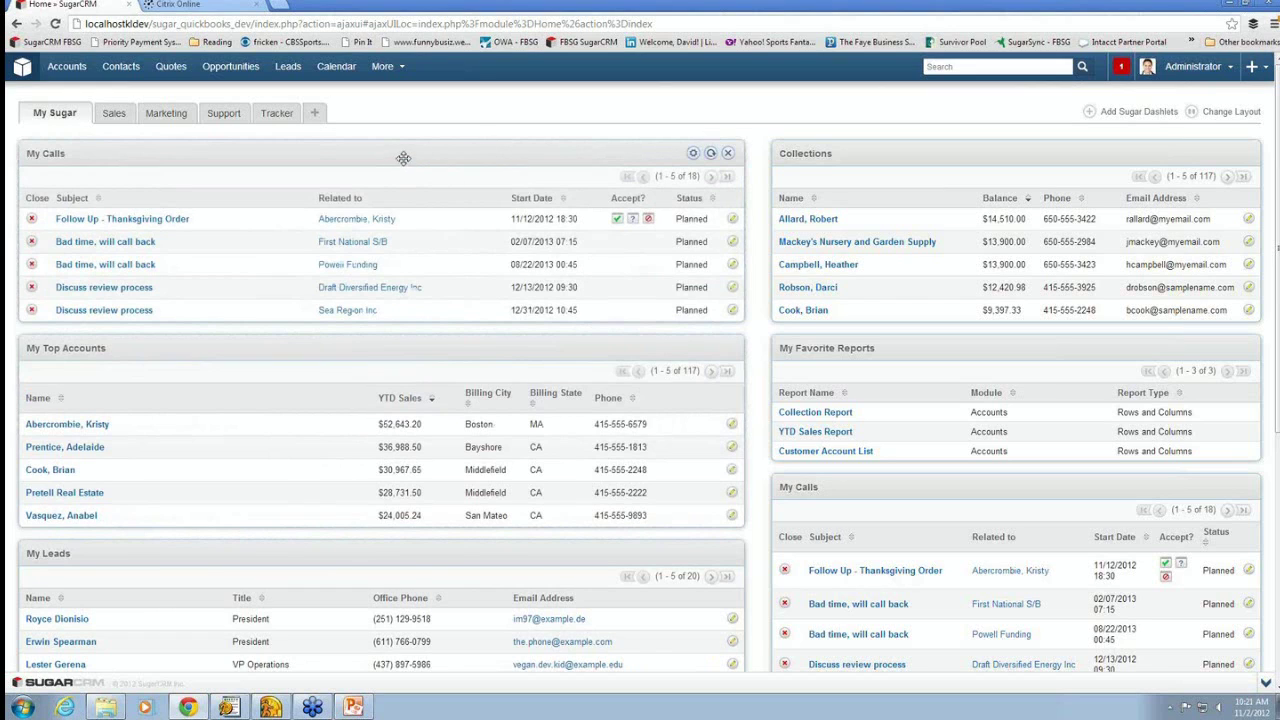
{"action": "left_click", "coordinate": [728, 153]}
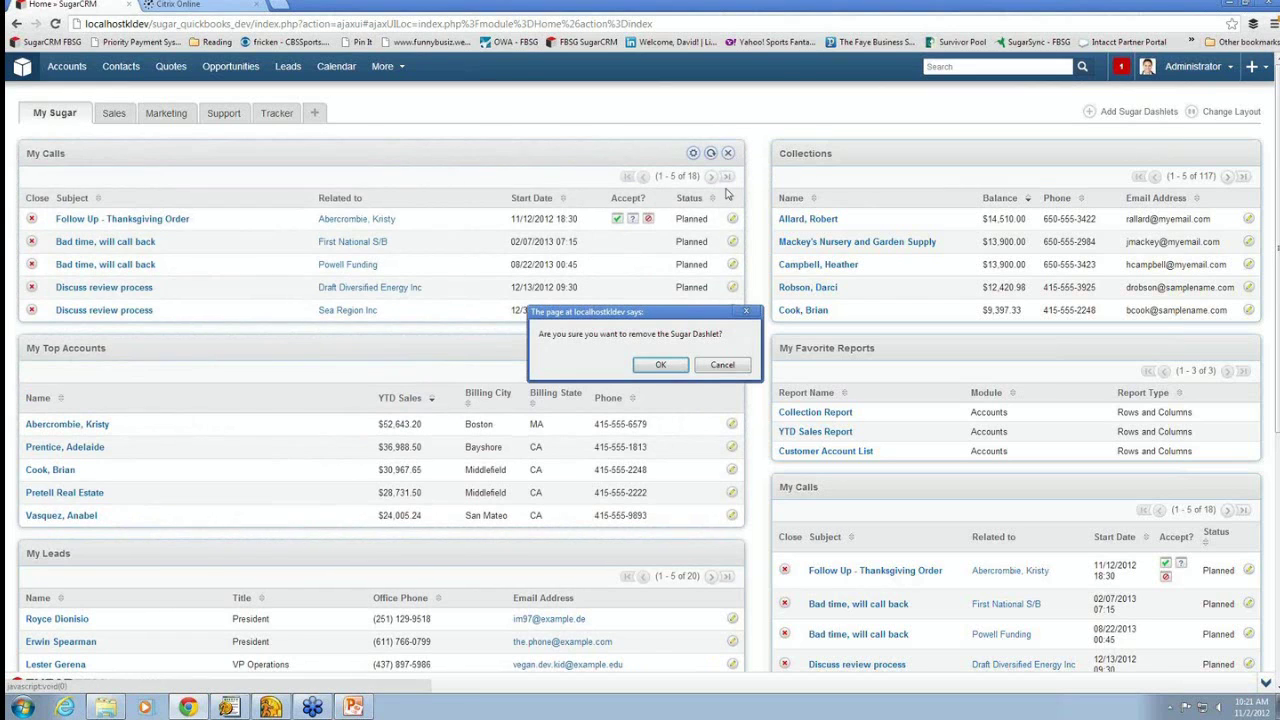
{"action": "left_click", "coordinate": [674, 367]}
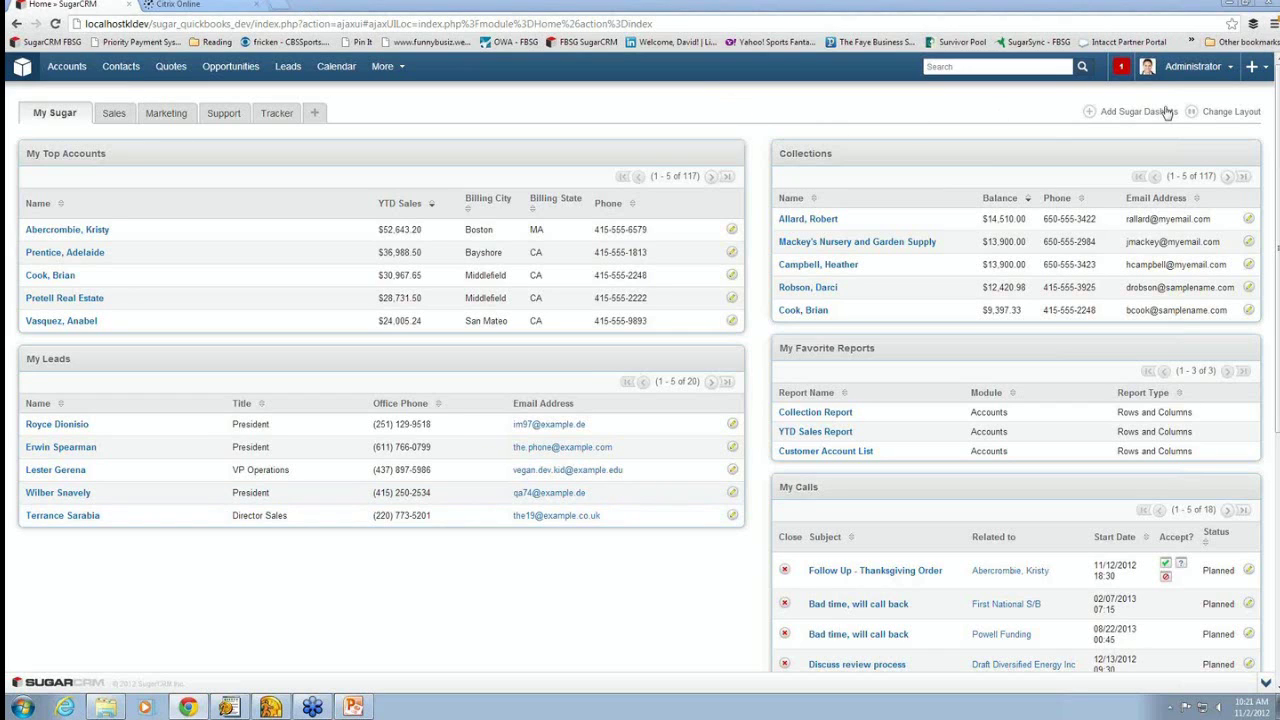
Step: Go from Administrator > Admin down to QuickBooks Integration Configuration
{"action": "left_click", "coordinate": [1200, 68]}
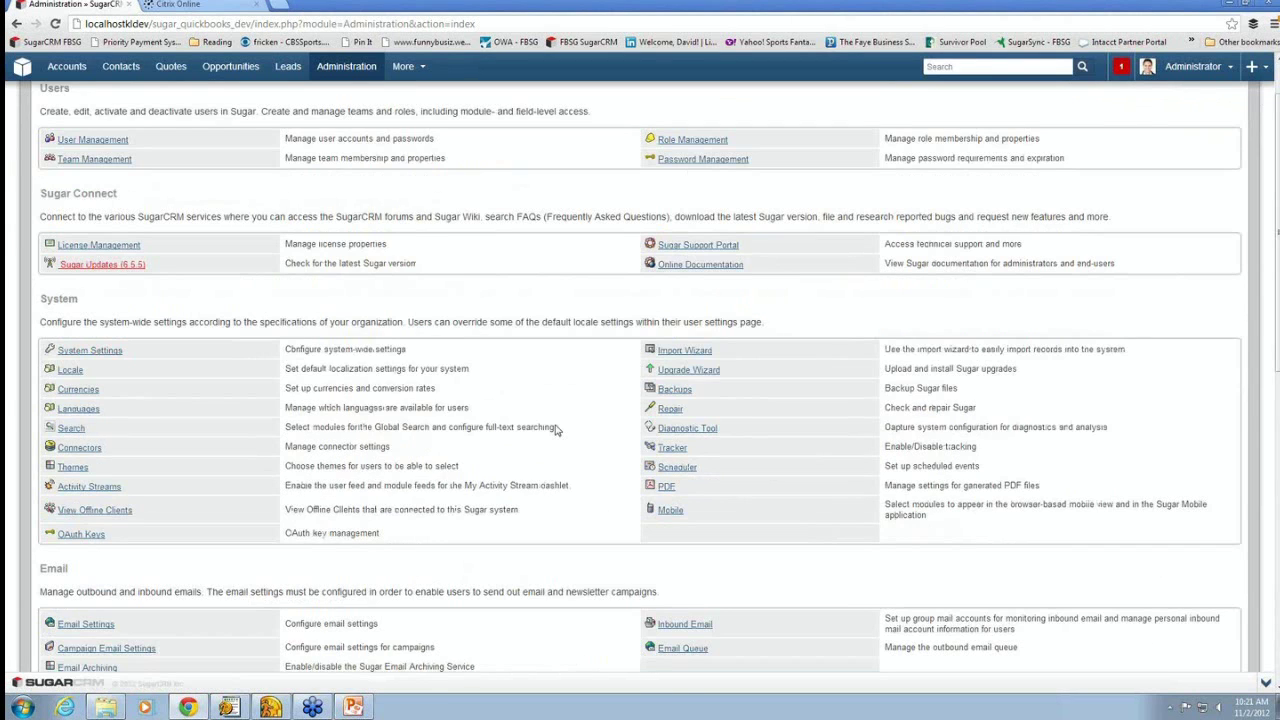
{"action": "scroll", "coordinate": [557, 432], "scroll_direction": "down", "scroll_amount": 8}
{"action": "scroll", "coordinate": [557, 430], "scroll_direction": "down", "scroll_amount": 2}
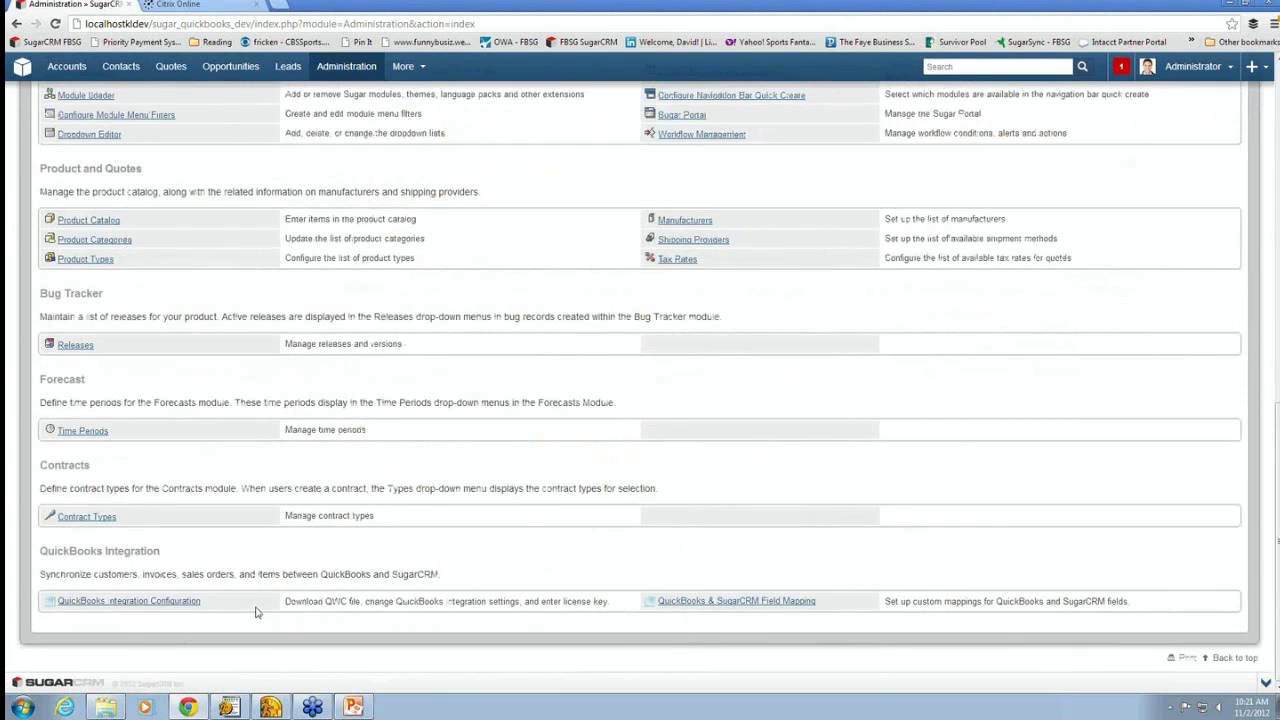
{"action": "left_click", "coordinate": [177, 604]}
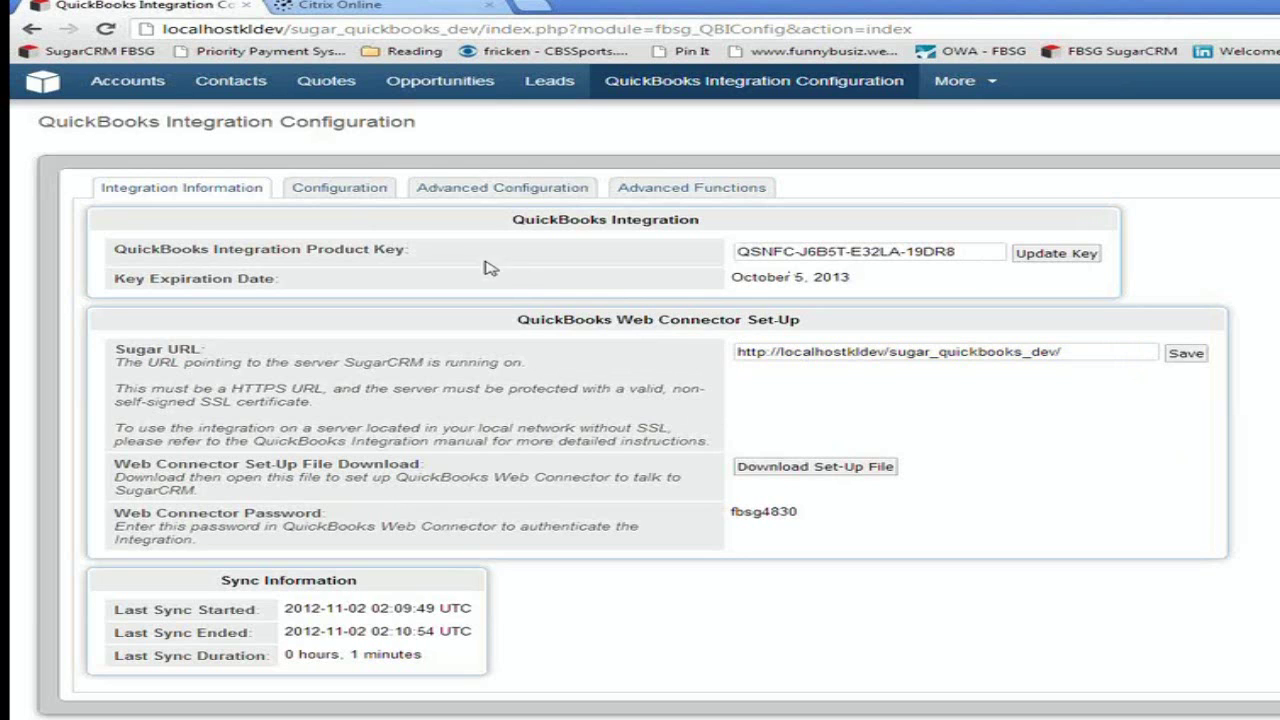
Step: On the Configuration tab, keep QuickBooks as master, quotes exporting to Sales Orders, and Product Catalog sync on
{"action": "left_click", "coordinate": [357, 190]}
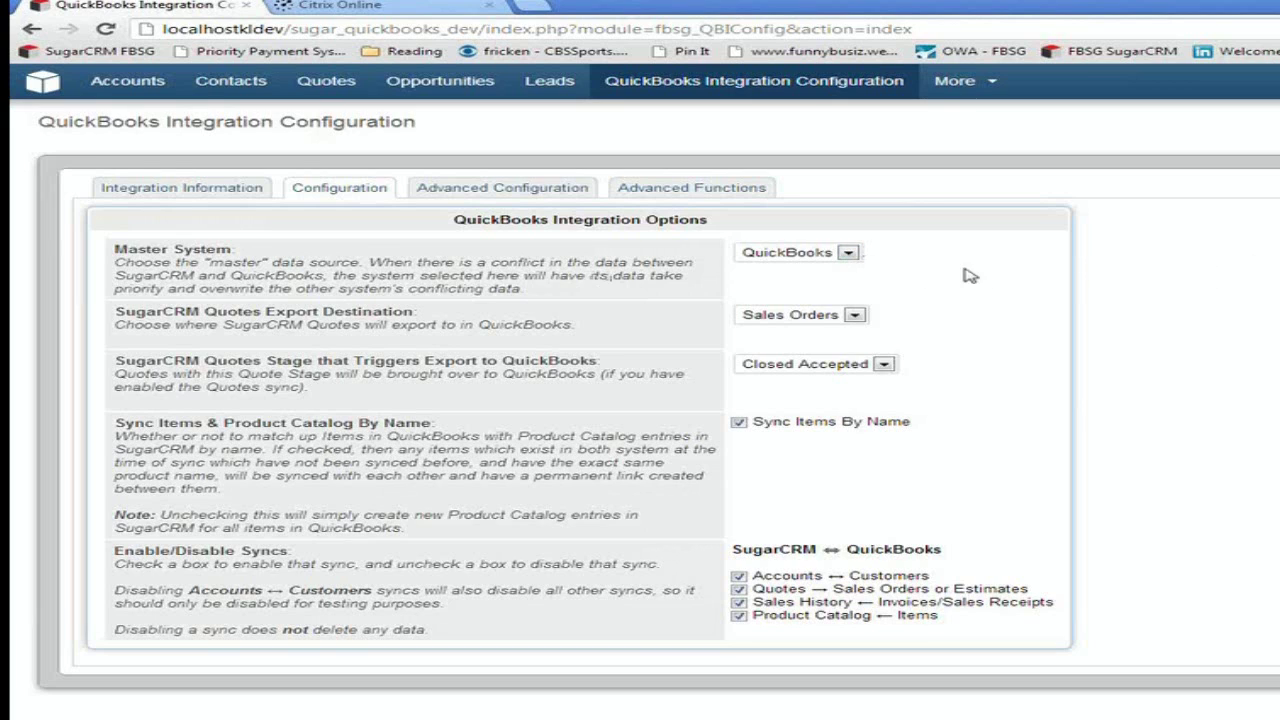
{"action": "left_click", "coordinate": [849, 255]}
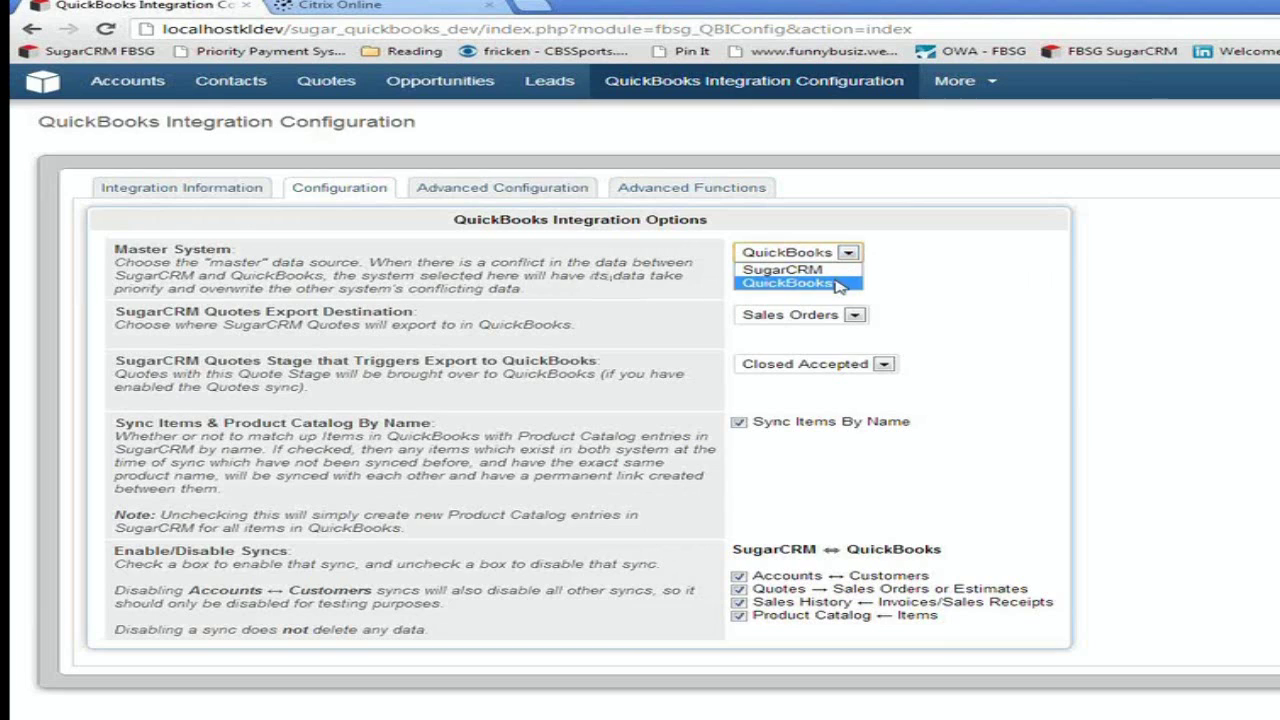
{"action": "left_click", "coordinate": [838, 285]}
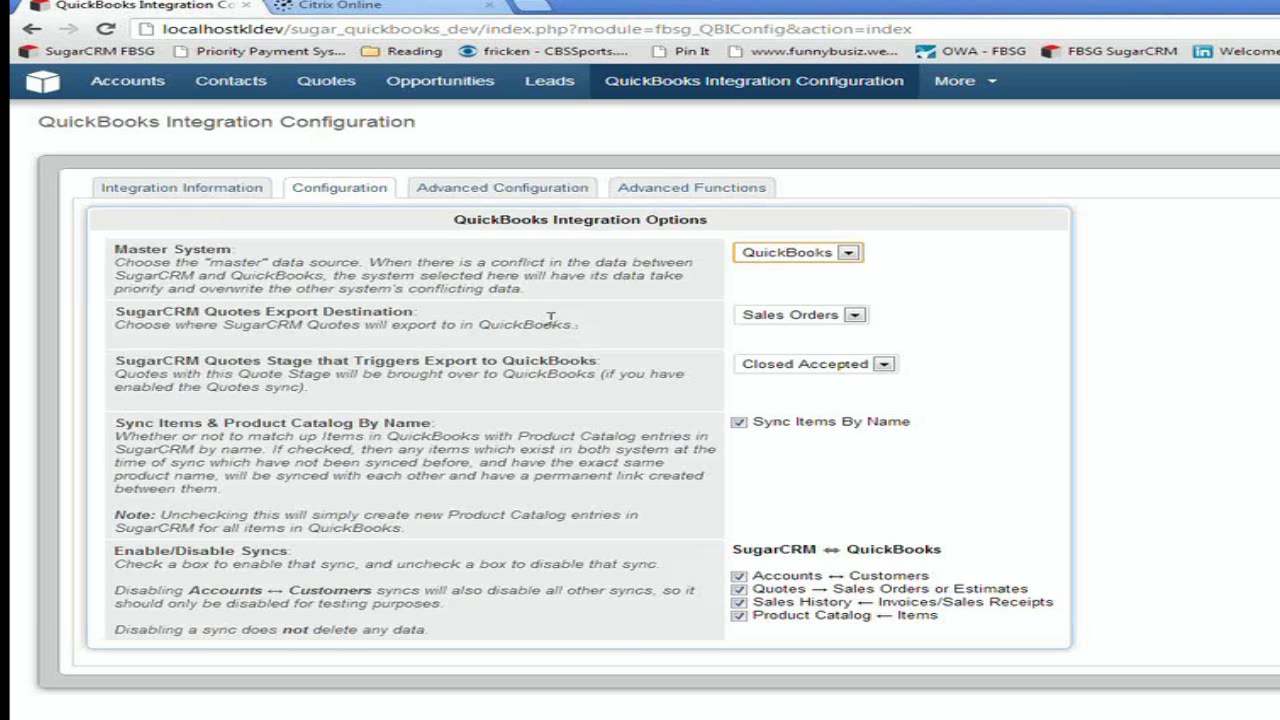
{"action": "left_click", "coordinate": [855, 316]}
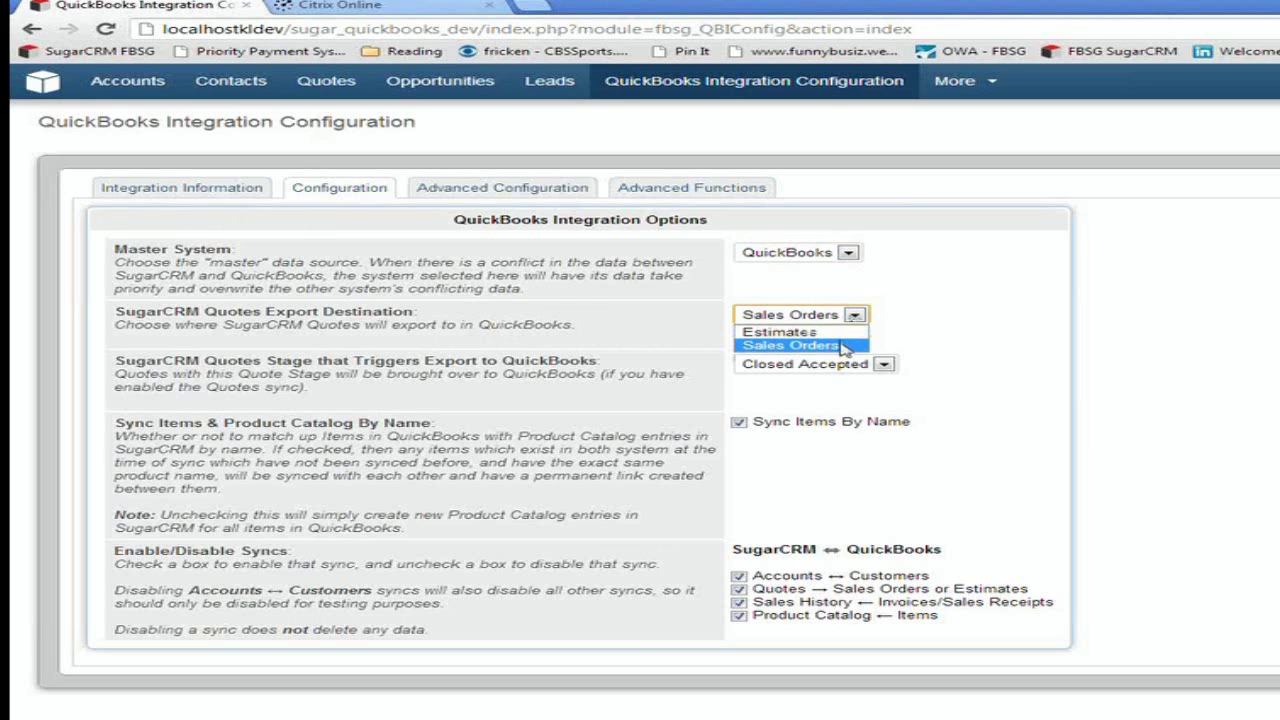
{"action": "left_click", "coordinate": [845, 344]}
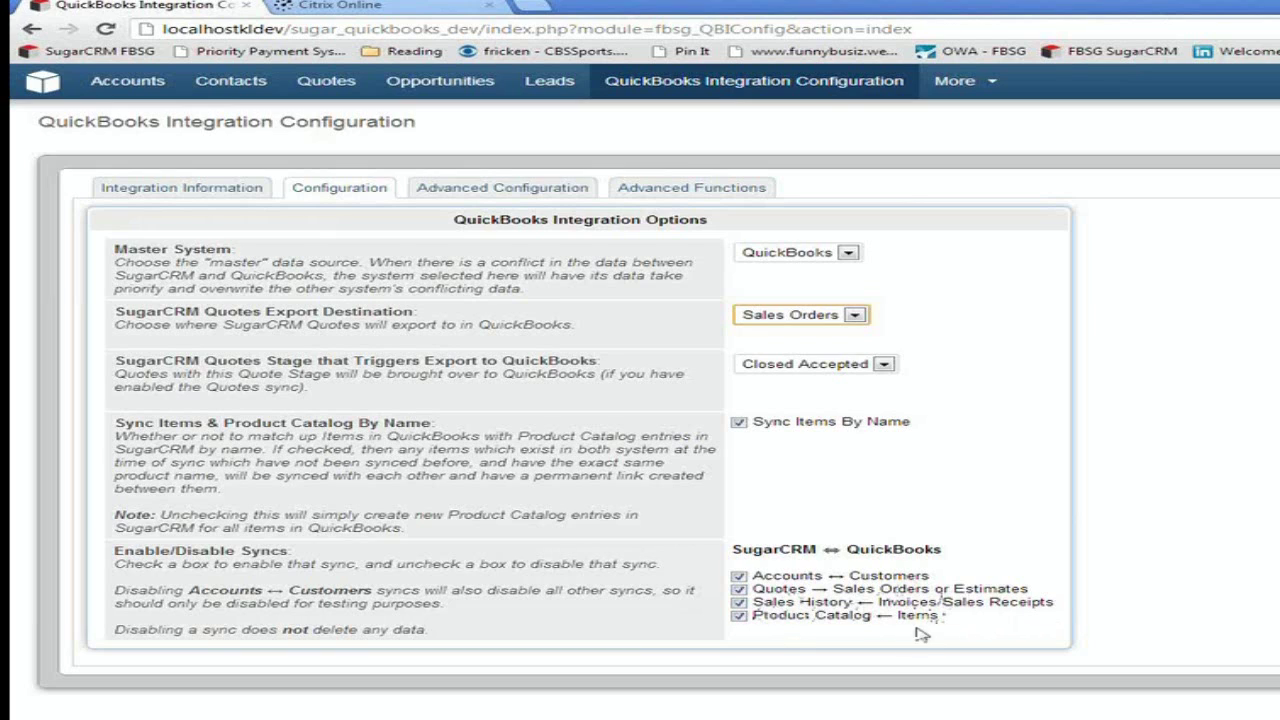
{"action": "left_click", "coordinate": [739, 615]}
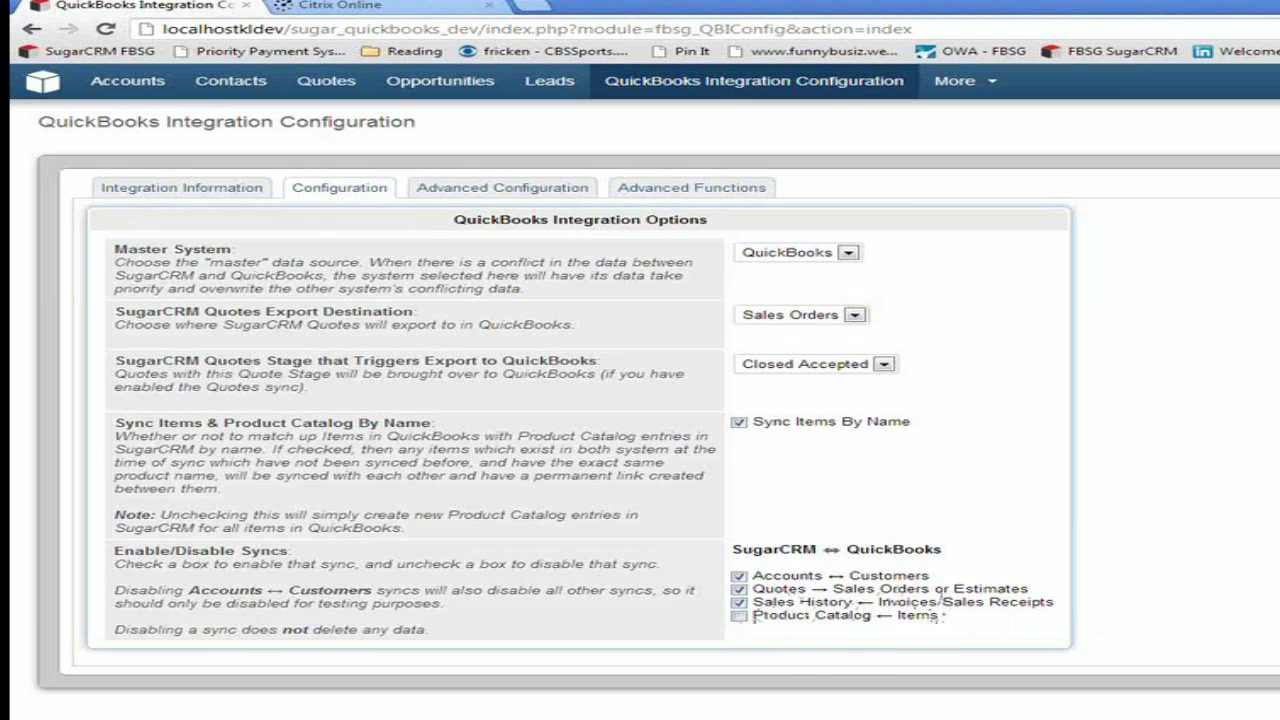
{"action": "left_click", "coordinate": [739, 615]}
Step: Open the first account under Recently Viewed in the Accounts menu
{"action": "left_click", "coordinate": [120, 95]}
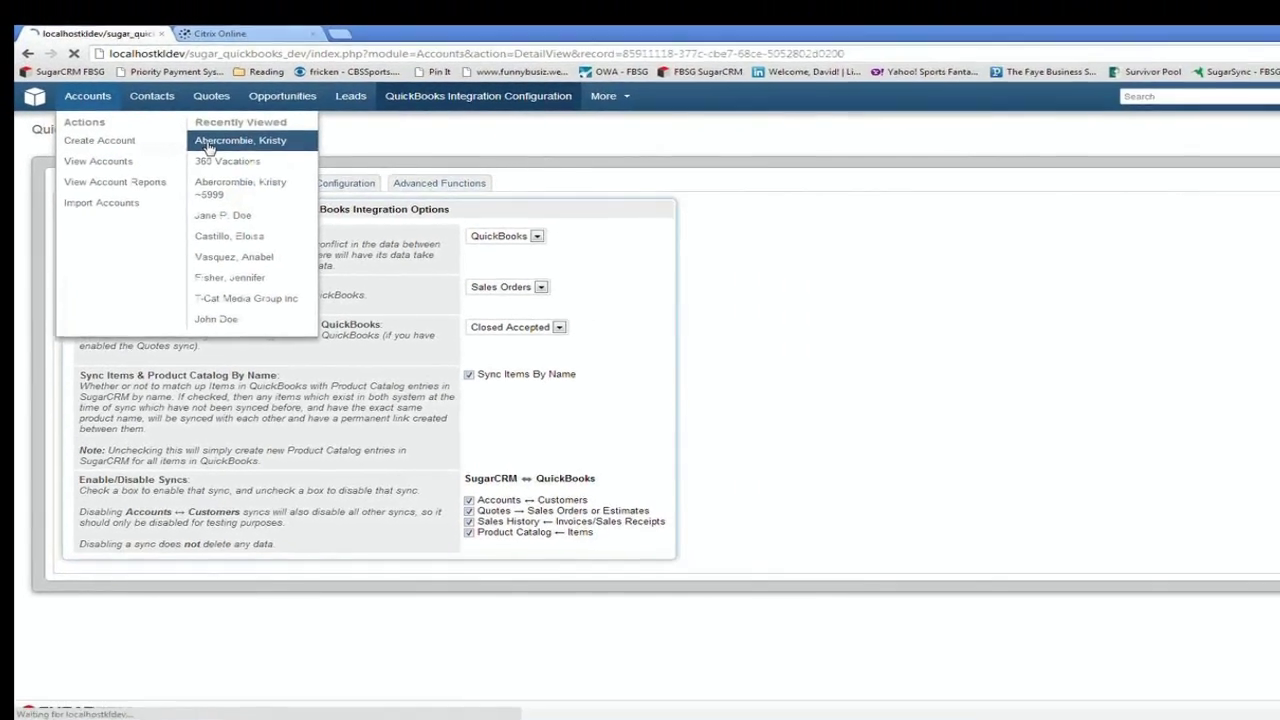
{"action": "left_click", "coordinate": [322, 143]}
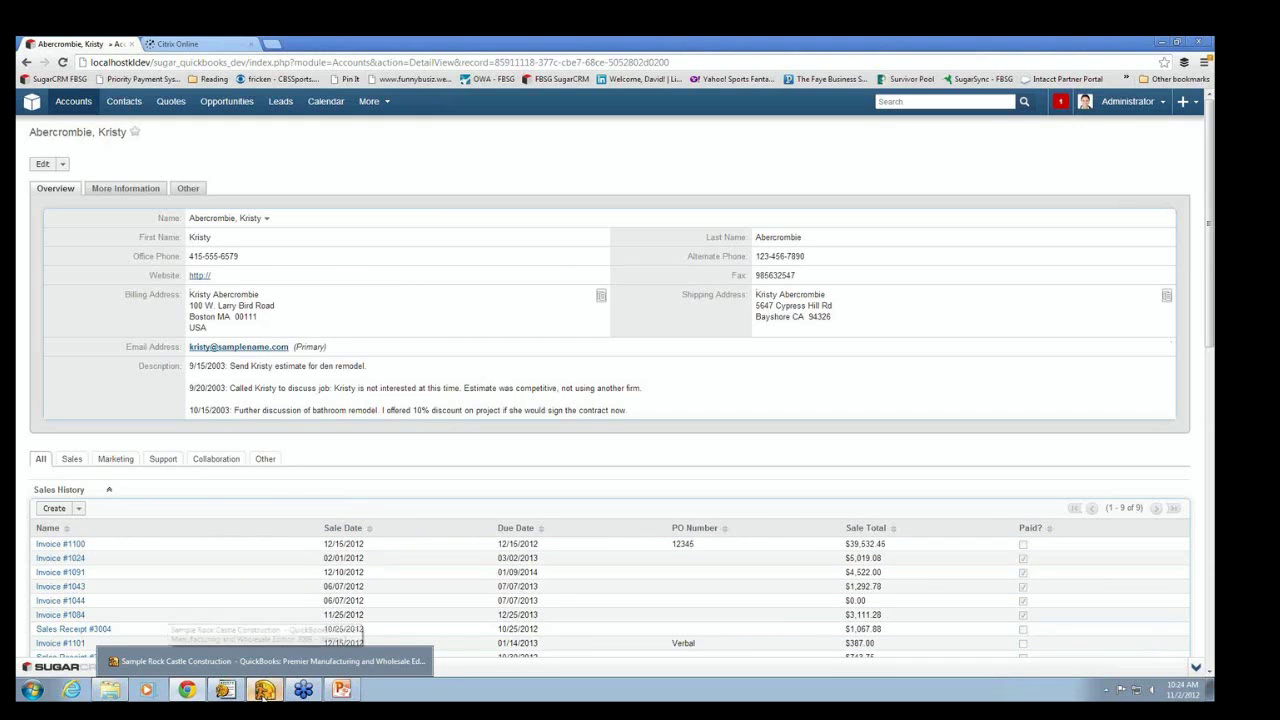
Step: Bring QuickBooks forward and open this customer for editing in the Customer Center
{"action": "left_click", "coordinate": [263, 690]}
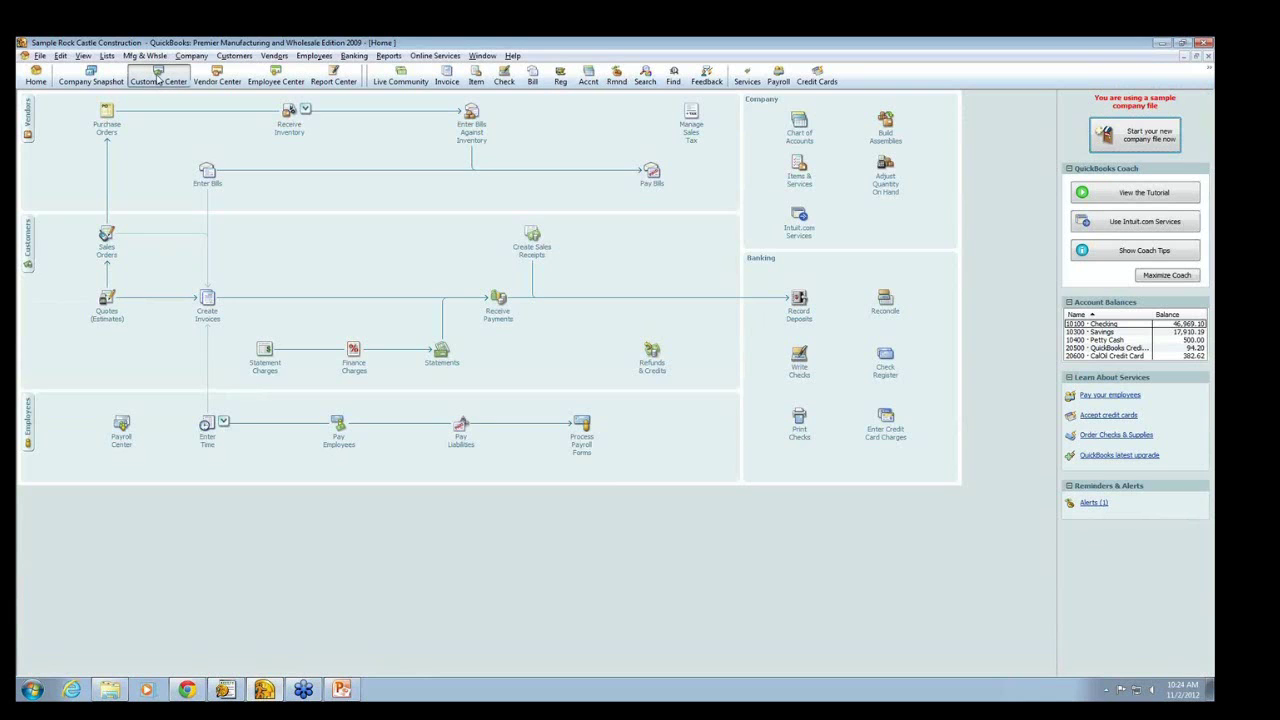
{"action": "left_click", "coordinate": [157, 80]}
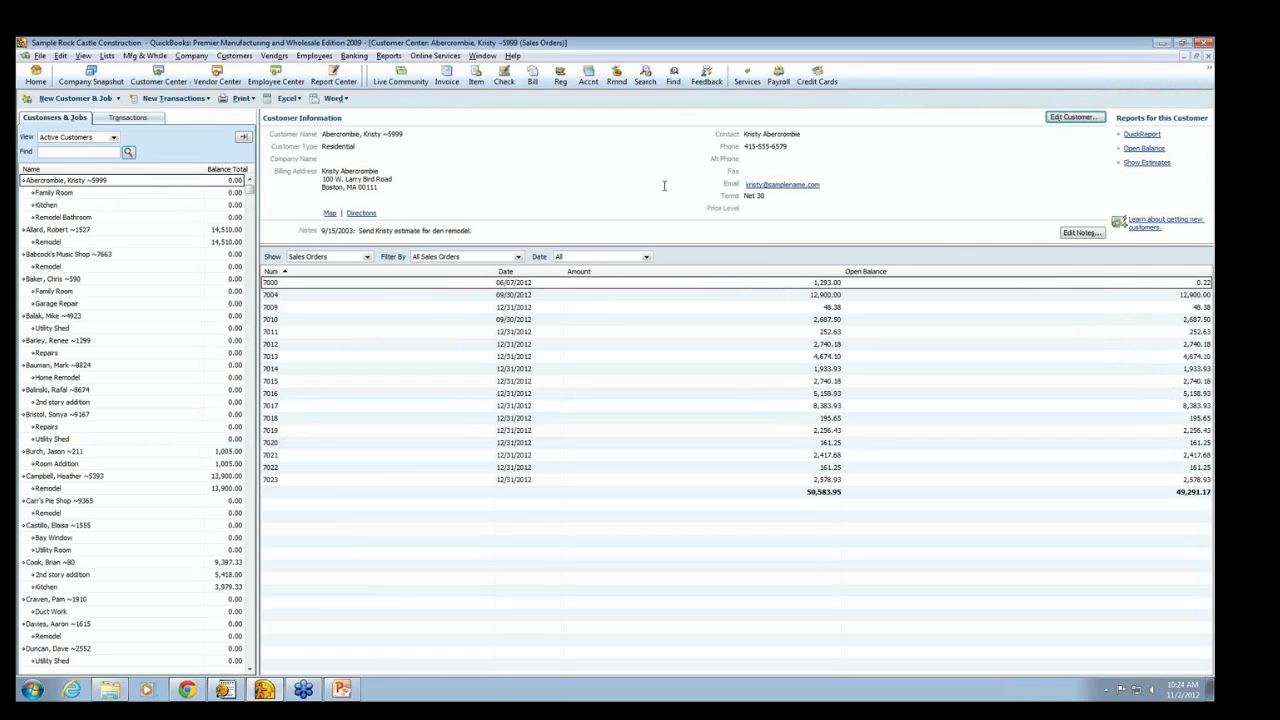
{"action": "left_click", "coordinate": [1060, 118]}
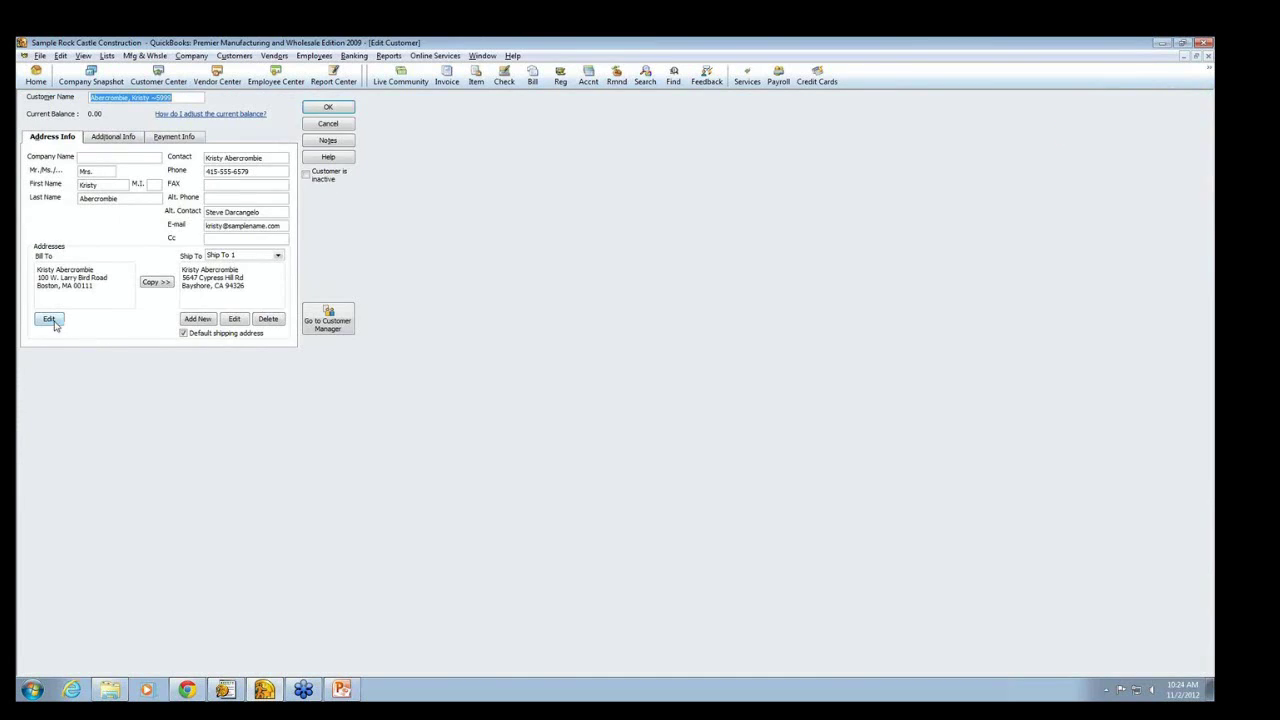
Step: Change the Bill To address to 999 Magic Johnson Pkwy, Los Angeles, CA 90010 and save
{"action": "left_click", "coordinate": [50, 319]}
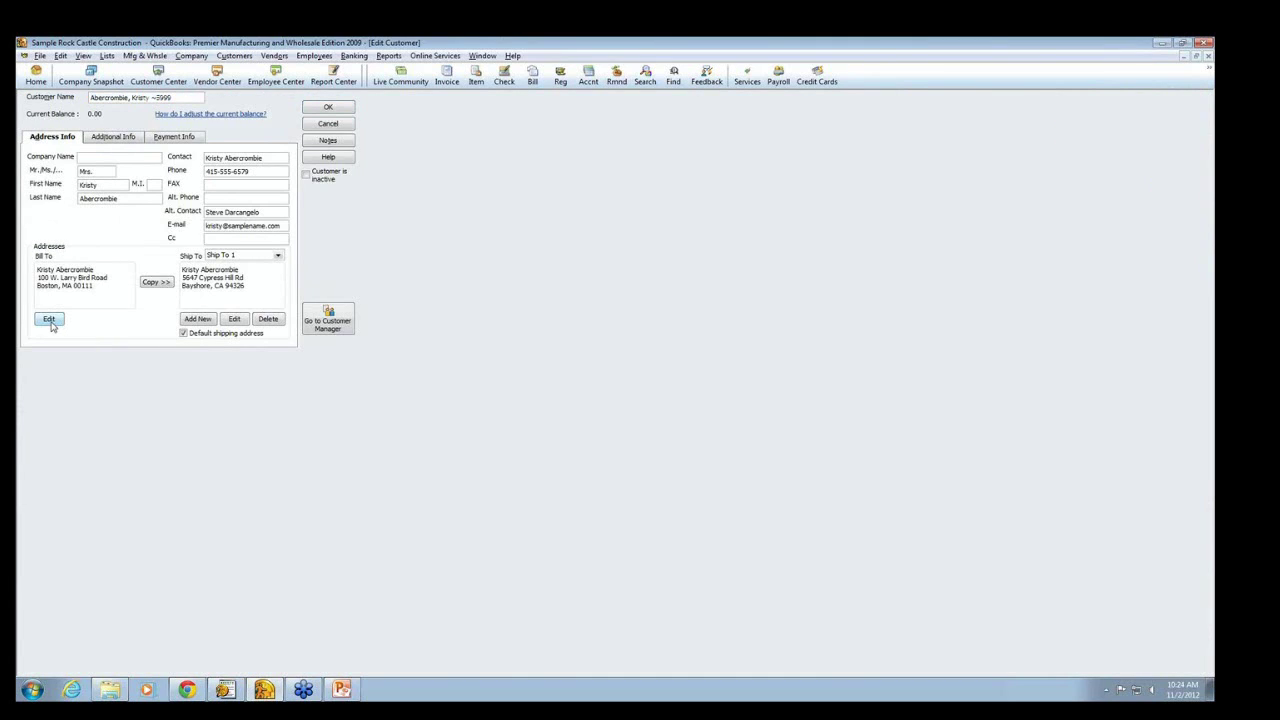
{"action": "left_click_drag", "start_coordinate": [644, 256], "coordinate": [569, 261]}
{"action": "type", "text": "999 Magic Johnson Pkwy"}
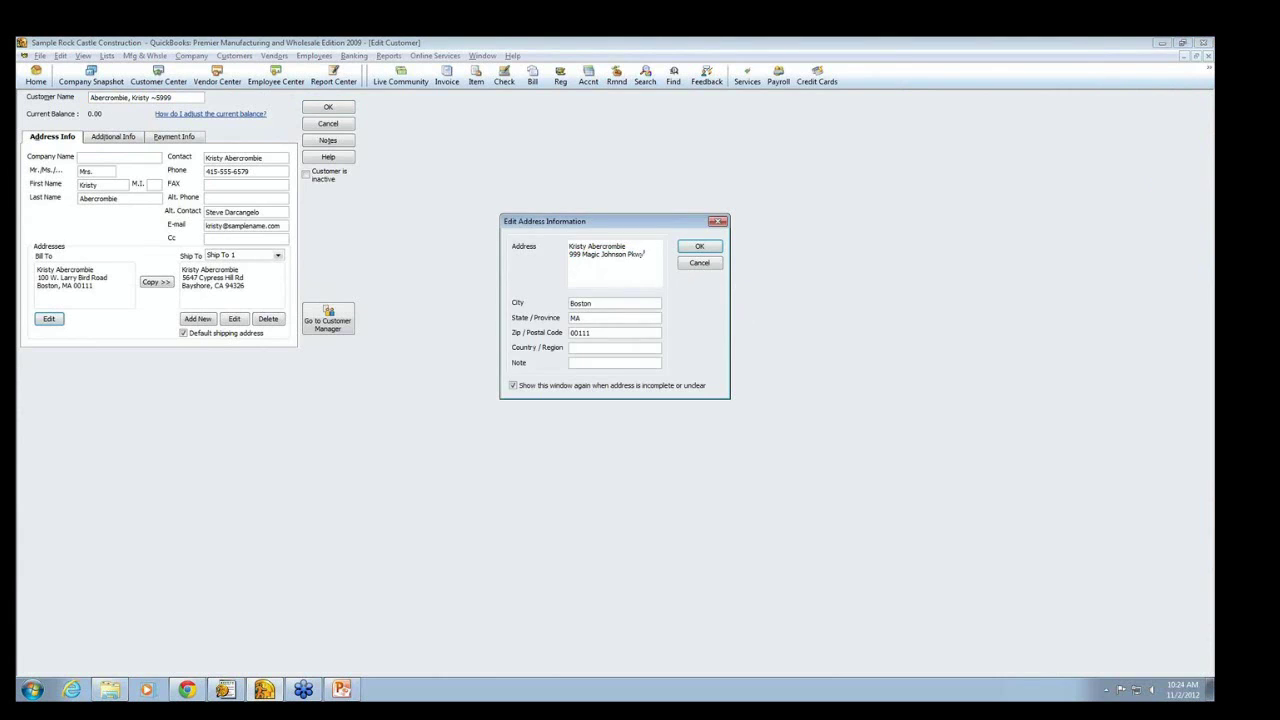
{"action": "key", "text": "Tab"}
{"action": "type", "text": "L"}
{"action": "key", "text": "Tab"}
{"action": "type", "text": "9"}
{"action": "left_click", "coordinate": [701, 247]}
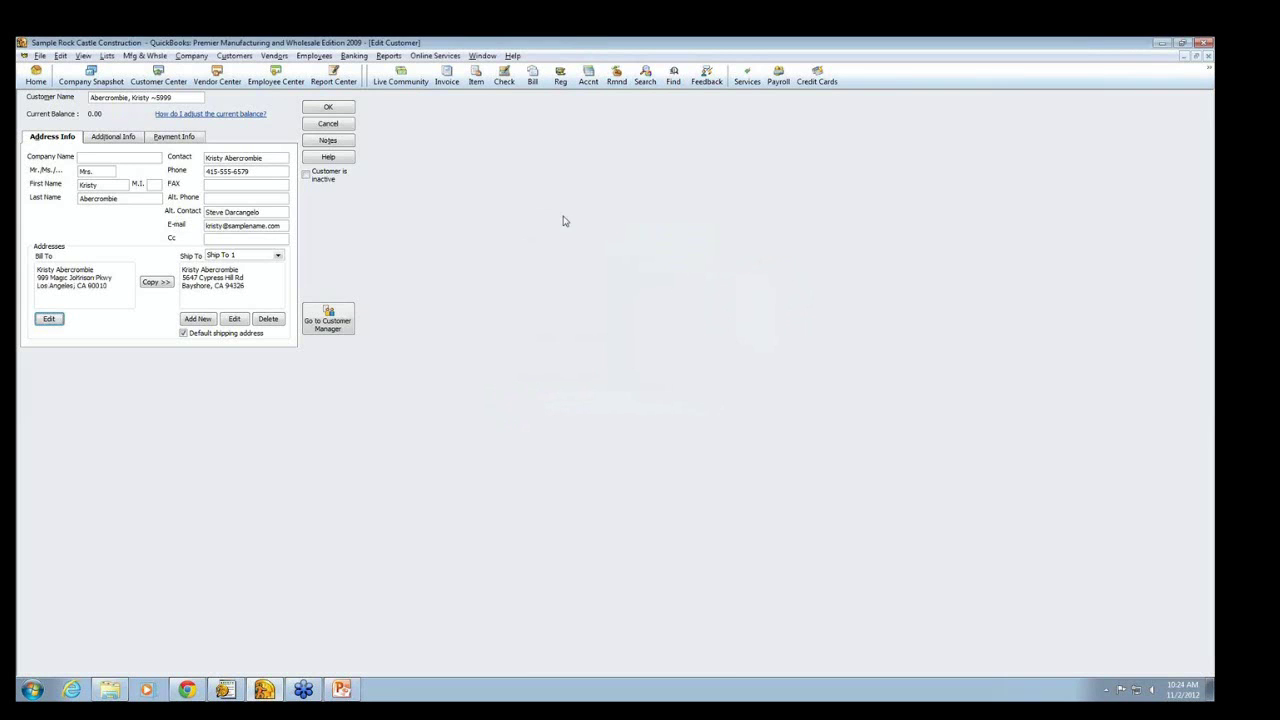
{"action": "left_click", "coordinate": [338, 108]}
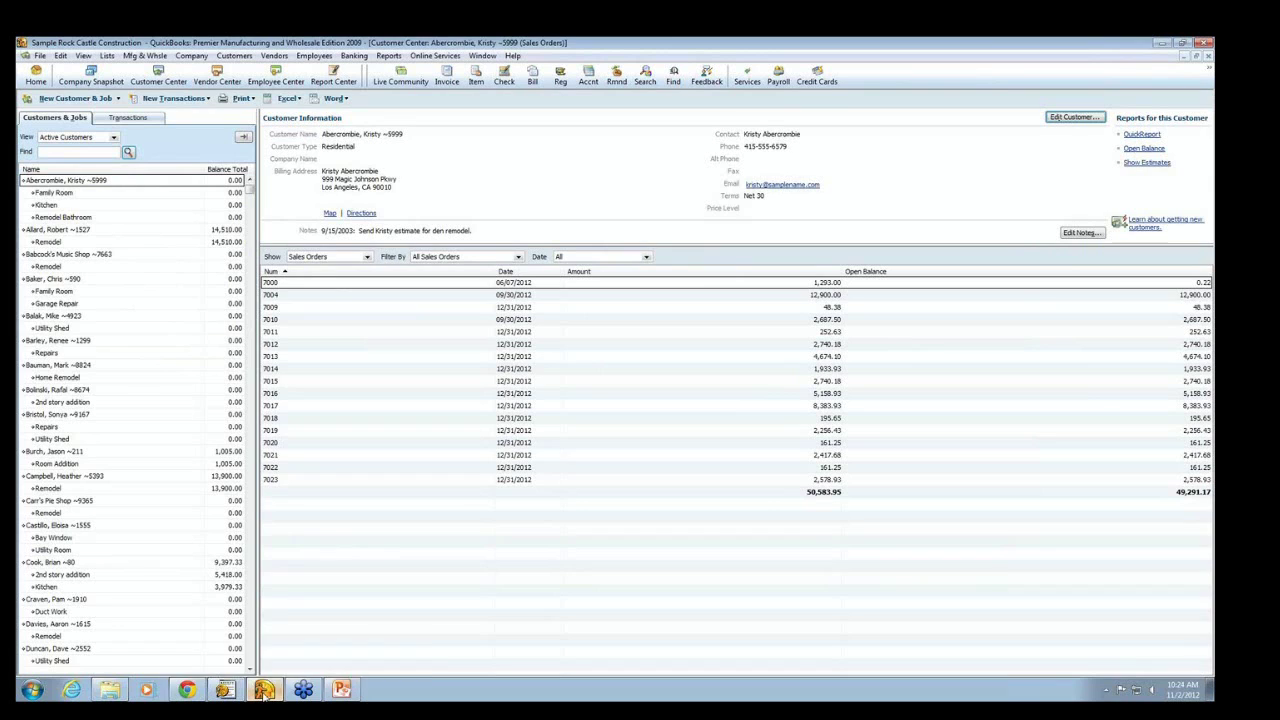
Step: Run Update Selected for the SugarCRM-QuickBooks integrator, then return to the SugarCRM account
{"action": "left_click", "coordinate": [229, 692]}
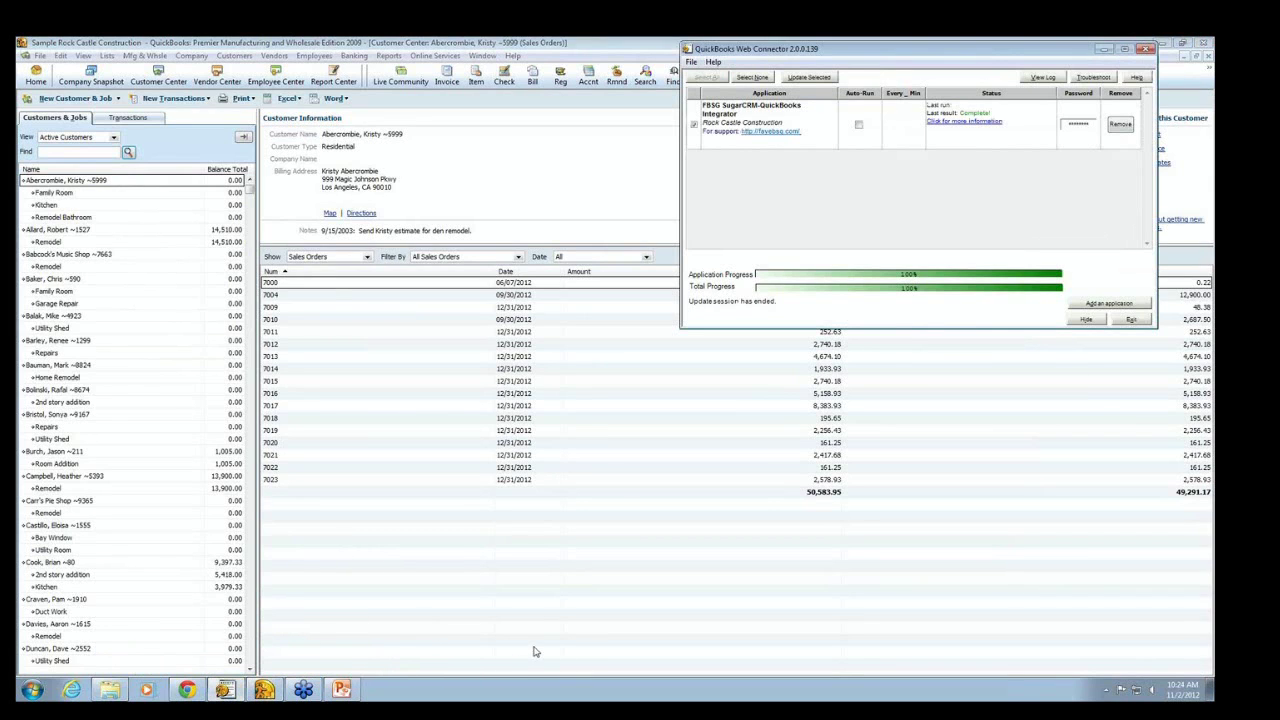
{"action": "left_click", "coordinate": [810, 78]}
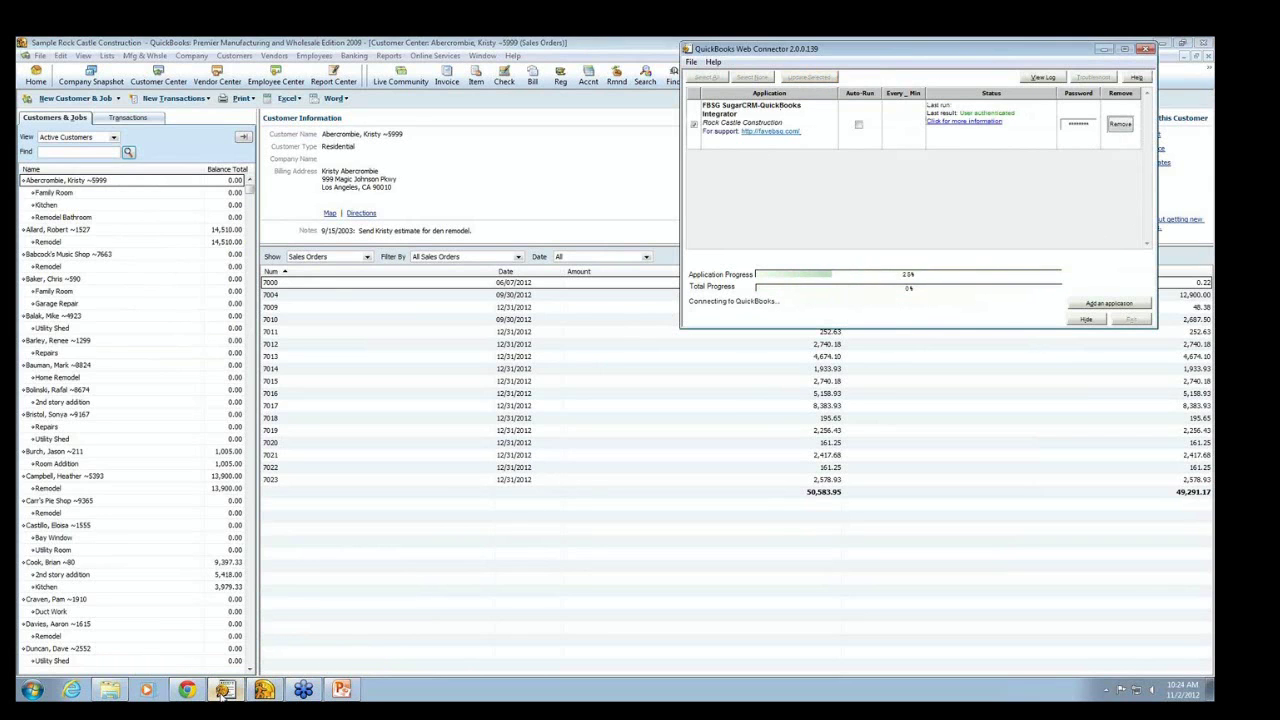
{"action": "left_click", "coordinate": [187, 690]}
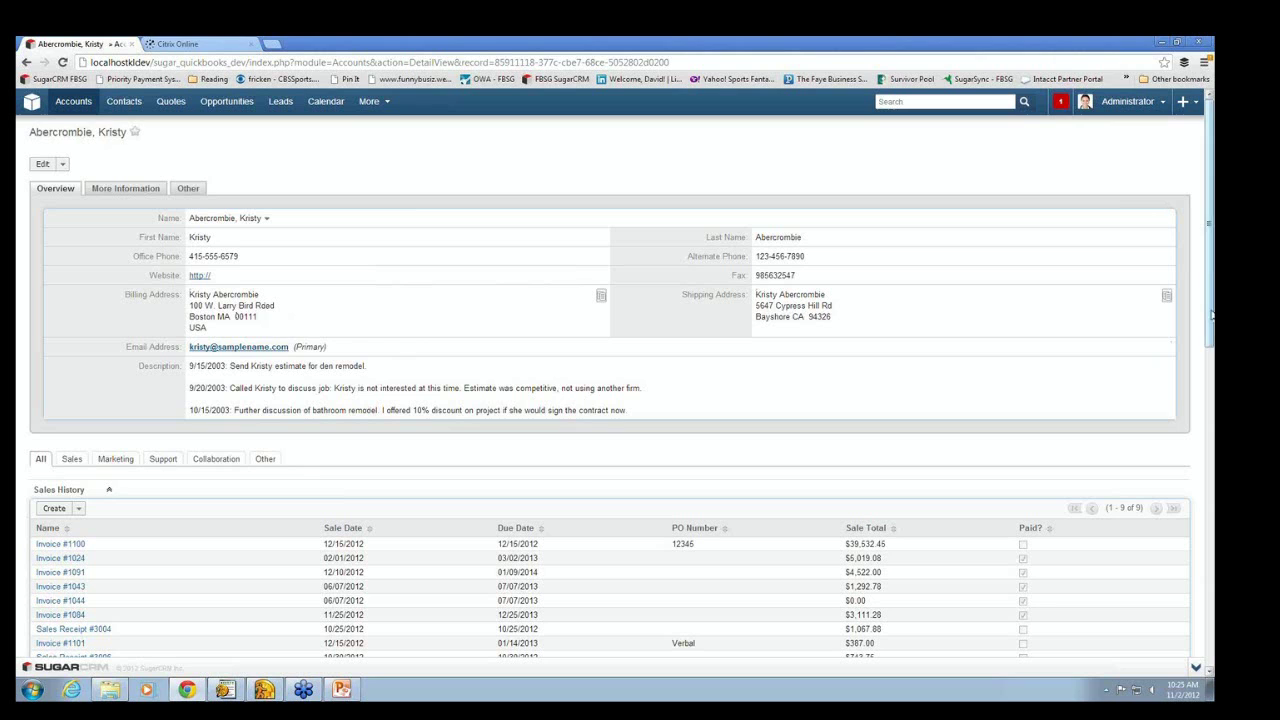
Step: Scroll to the account's Sales History and open Invoice #1100
{"action": "scroll", "coordinate": [183, 425], "scroll_direction": "down", "scroll_amount": 1}
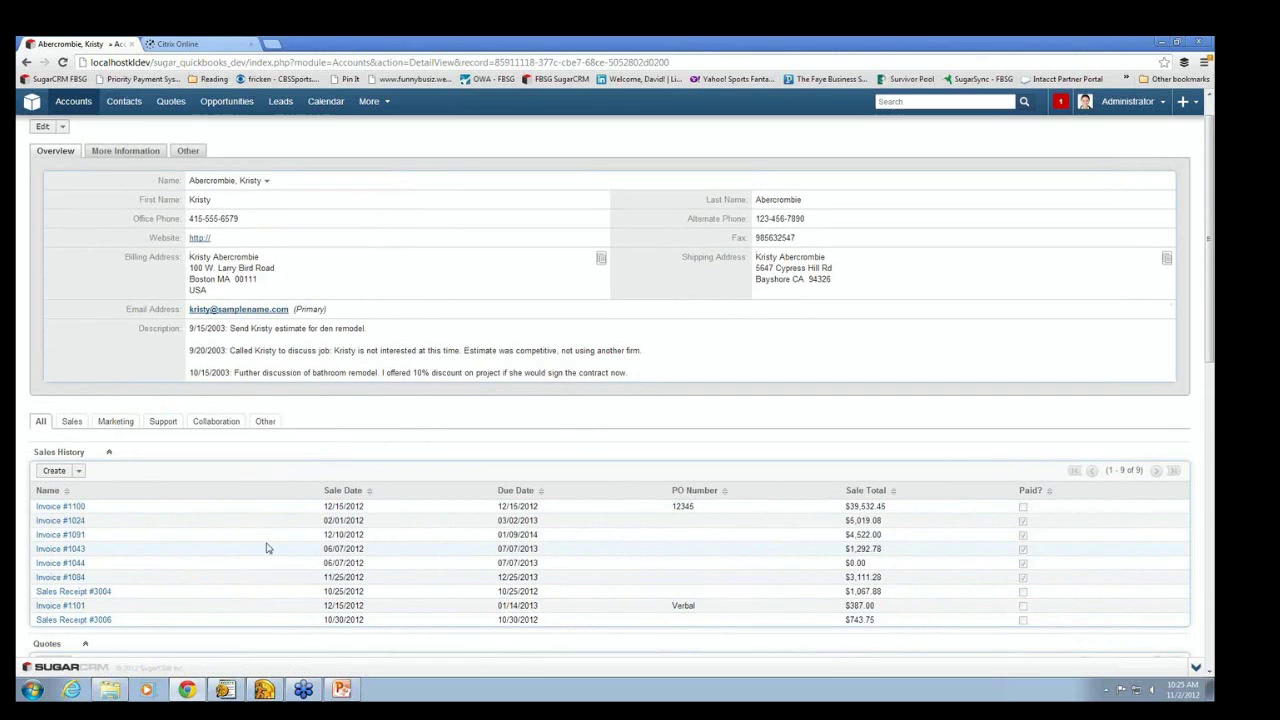
{"action": "left_click", "coordinate": [60, 510]}
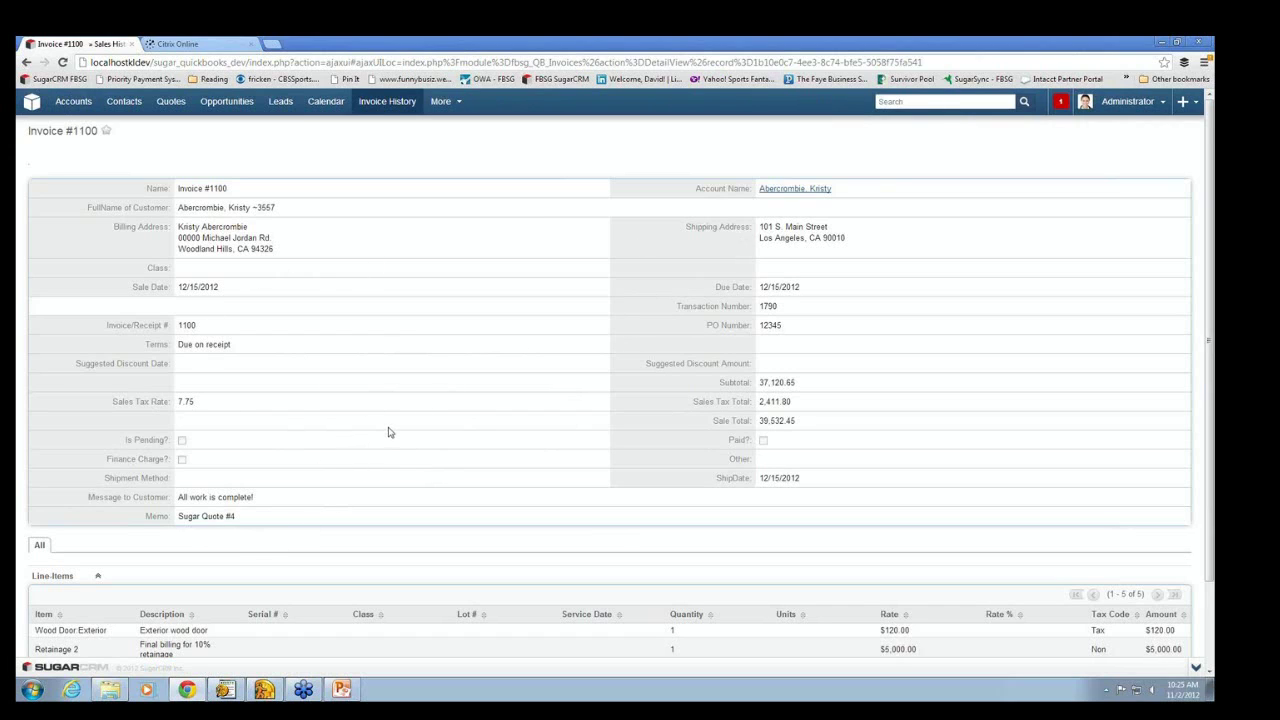
{"action": "scroll", "coordinate": [386, 429], "scroll_direction": "down", "scroll_amount": 1}
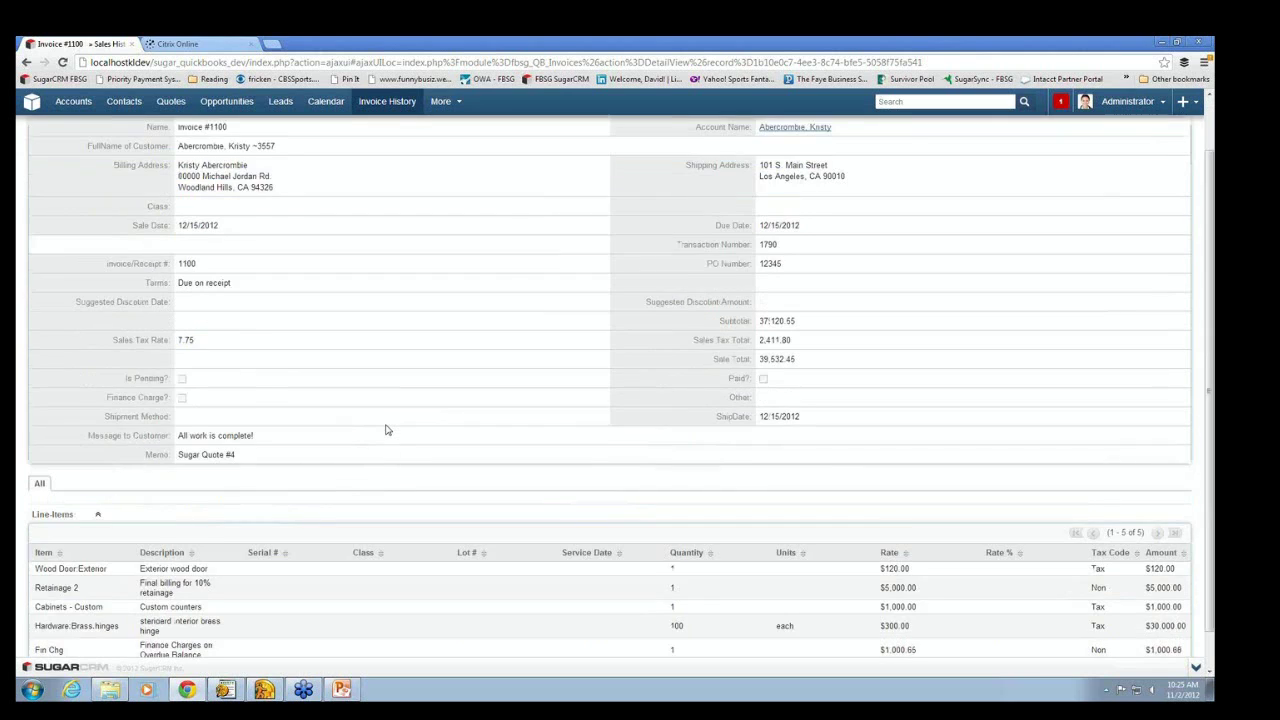
{"action": "scroll", "coordinate": [386, 429], "scroll_direction": "down", "scroll_amount": 1}
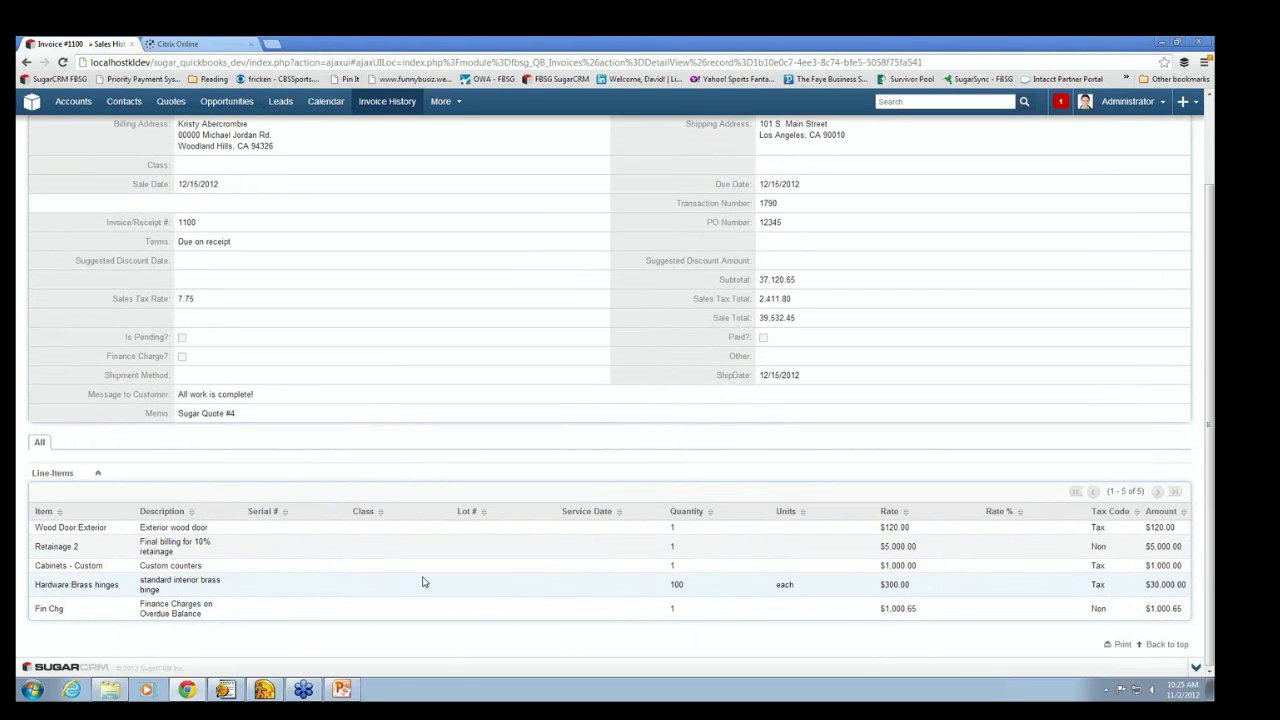
{"action": "scroll", "coordinate": [451, 547], "scroll_direction": "up", "scroll_amount": 2}
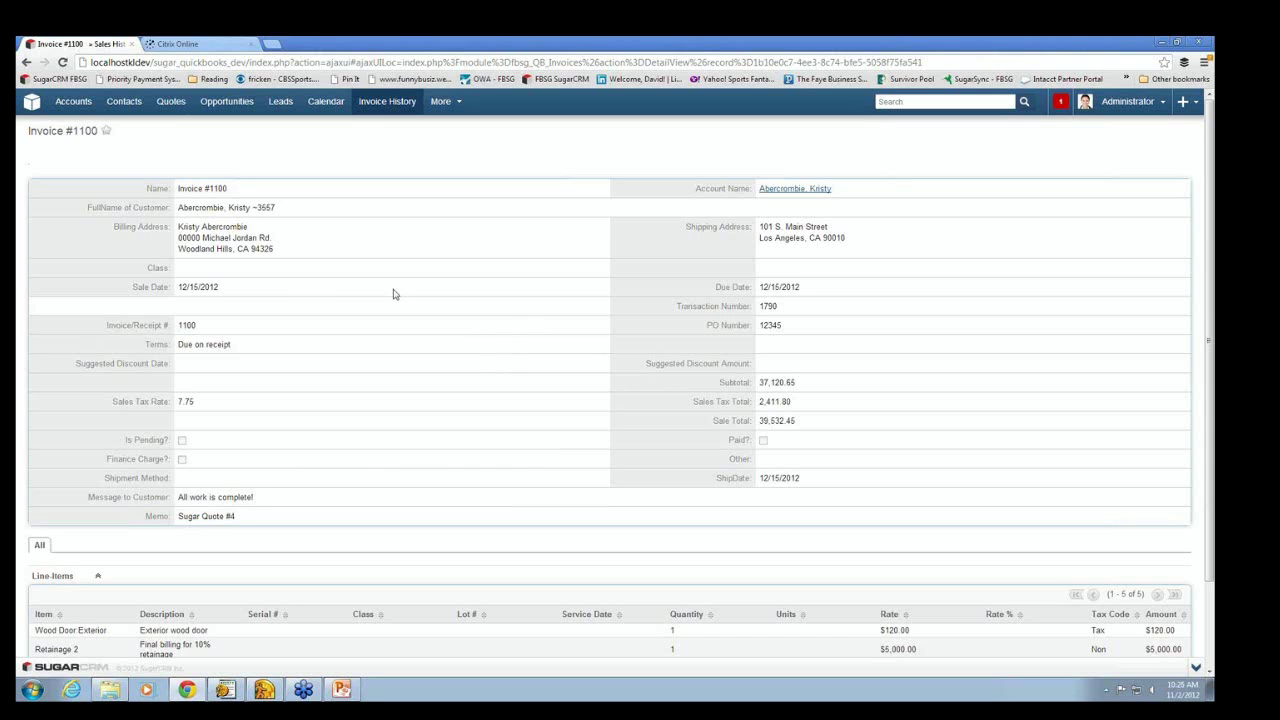
{"action": "left_click", "coordinate": [27, 63]}
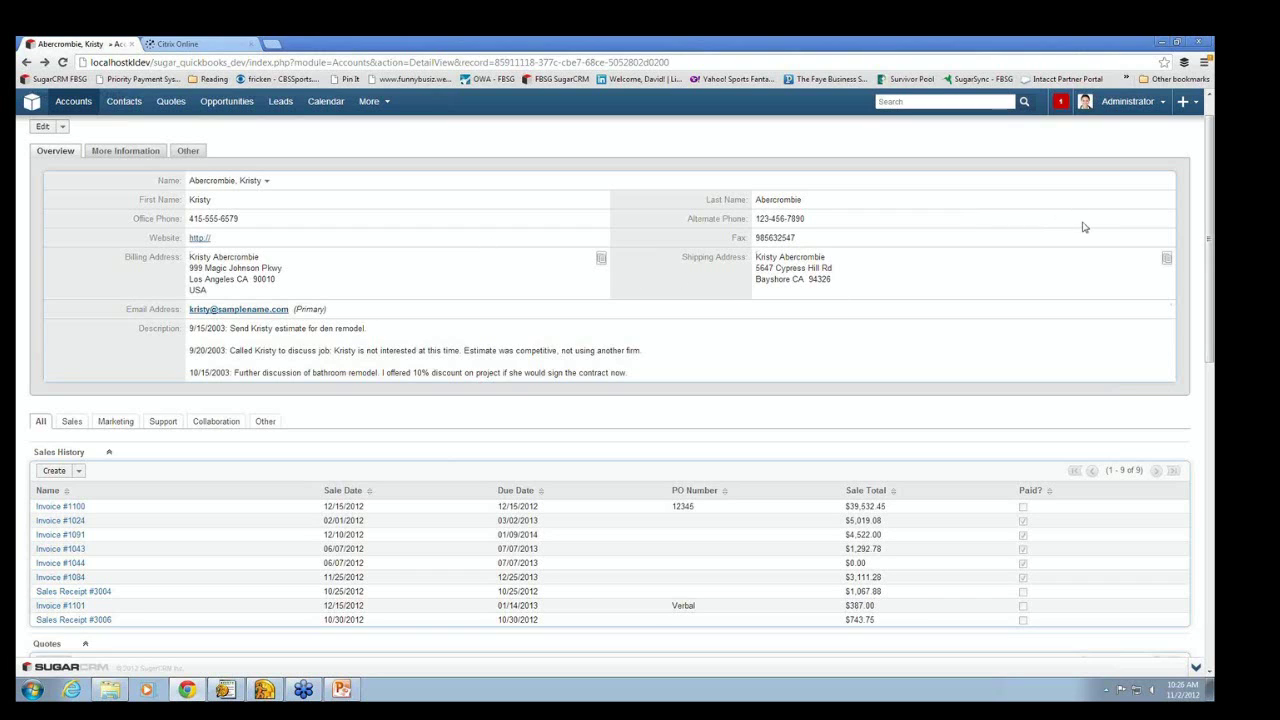
Step: Open the Product Catalog from Admin and sort it by Qty, highest first
{"action": "left_click", "coordinate": [1120, 104]}
{"action": "left_click", "coordinate": [1131, 165]}
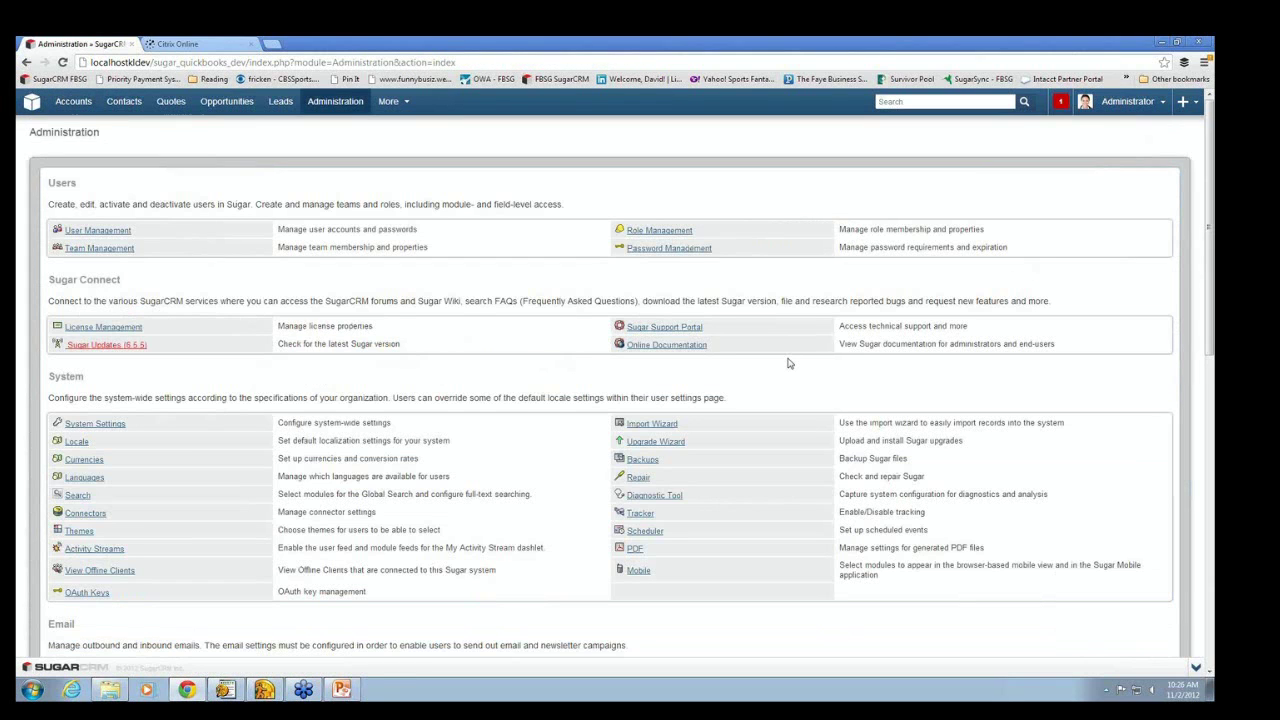
{"action": "scroll", "coordinate": [788, 363], "scroll_direction": "down", "scroll_amount": 1}
{"action": "scroll", "coordinate": [788, 363], "scroll_direction": "down", "scroll_amount": 3}
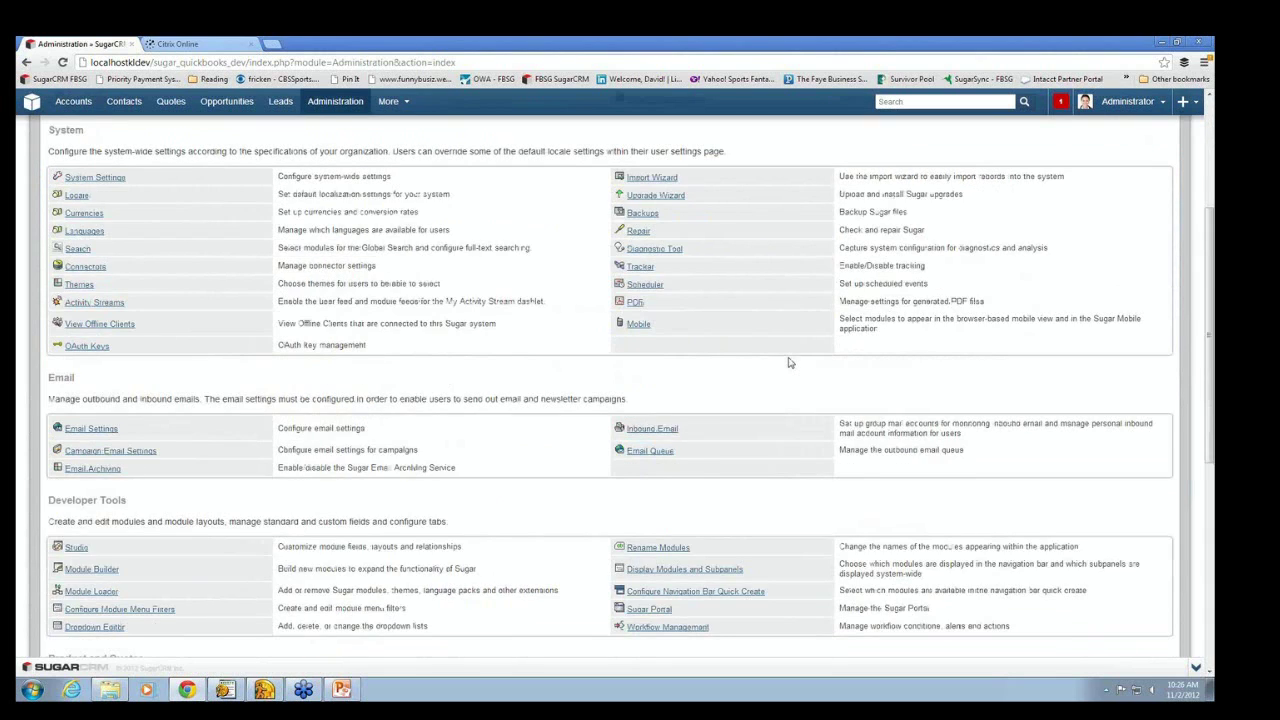
{"action": "scroll", "coordinate": [788, 363], "scroll_direction": "down", "scroll_amount": 4}
{"action": "left_click", "coordinate": [100, 459]}
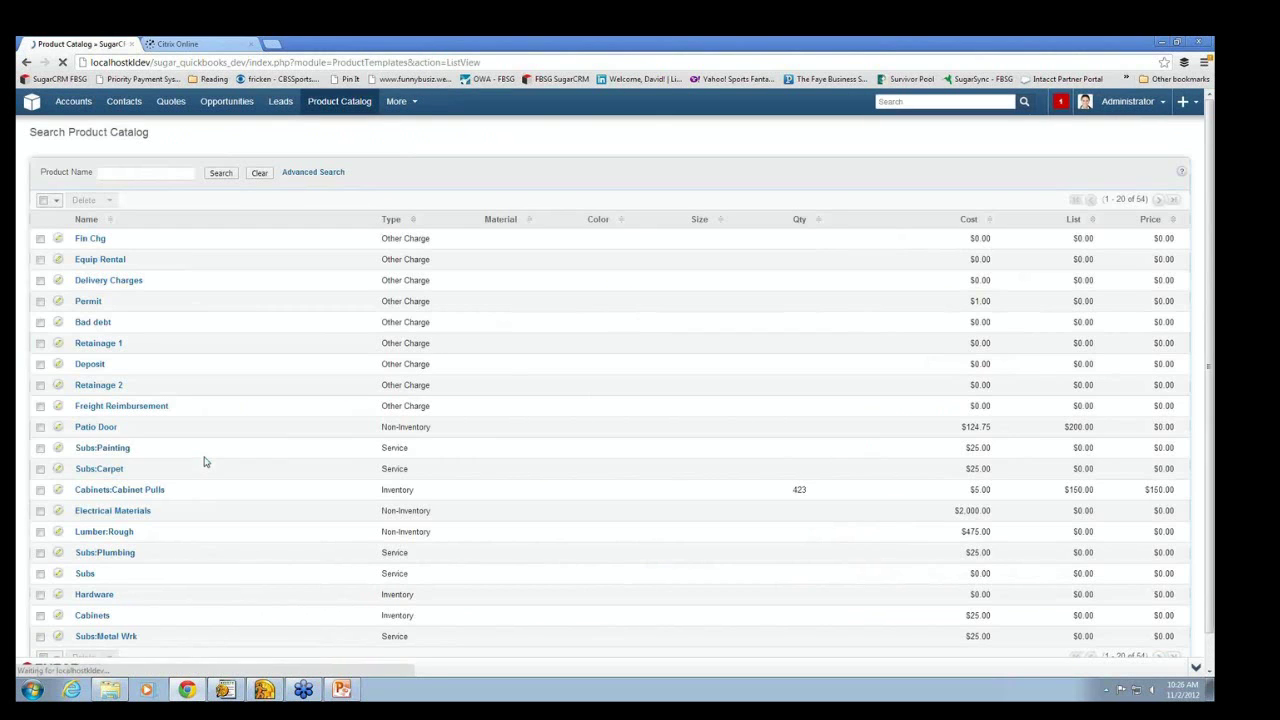
{"action": "left_click", "coordinate": [799, 221]}
{"action": "left_click", "coordinate": [799, 220]}
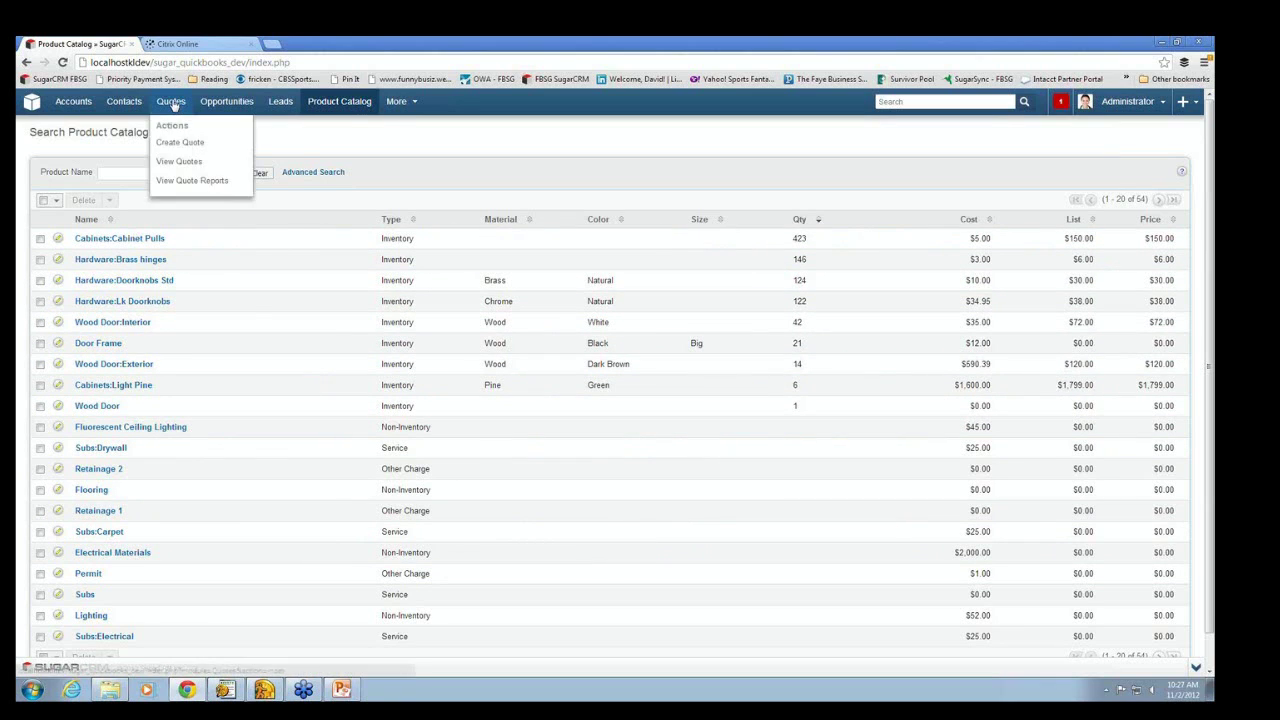
{"action": "mouse_move", "coordinate": [170, 101]}
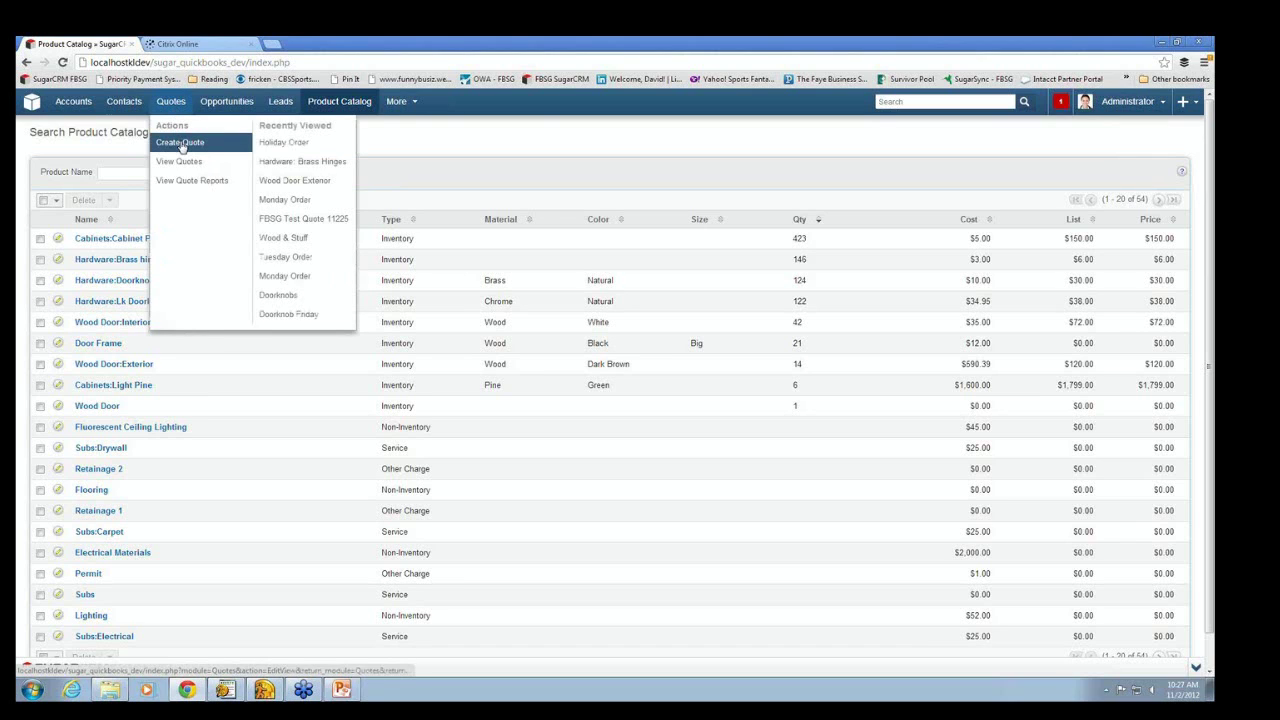
Step: Create a new quote with the subject 'Holiday Order'
{"action": "left_click", "coordinate": [182, 146]}
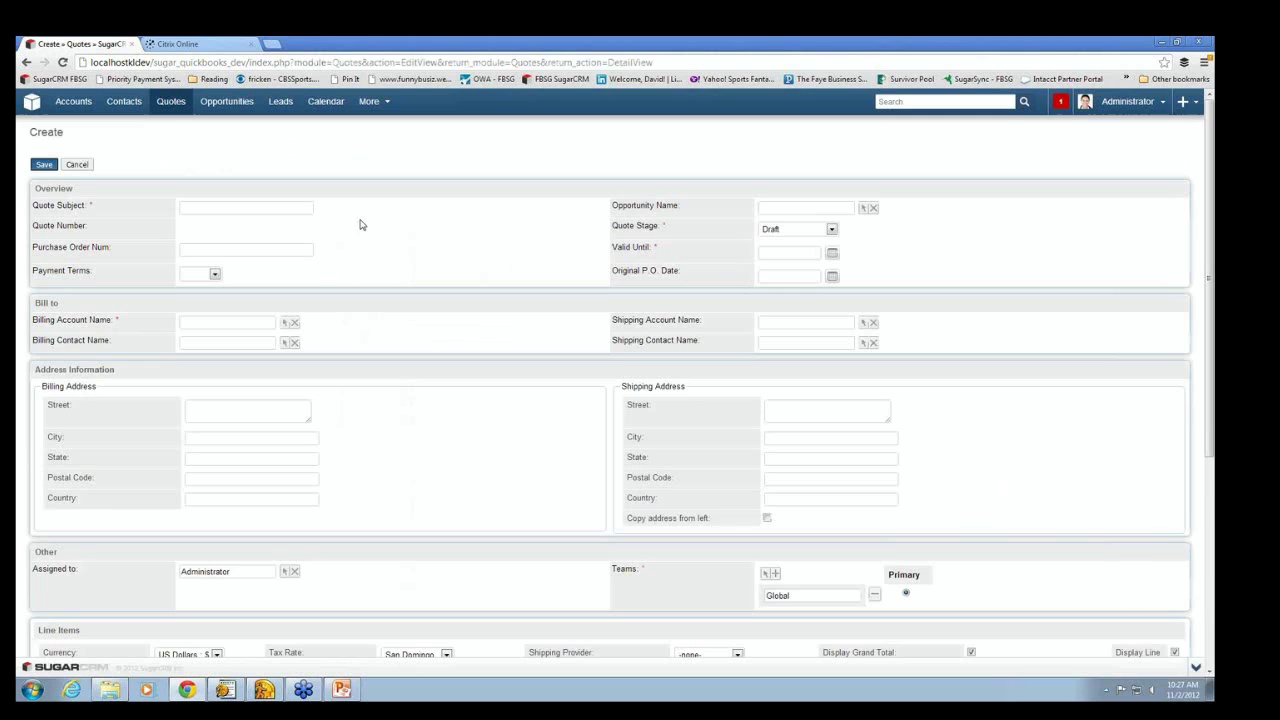
{"action": "left_click", "coordinate": [265, 207]}
{"action": "type", "text": "Holida"}
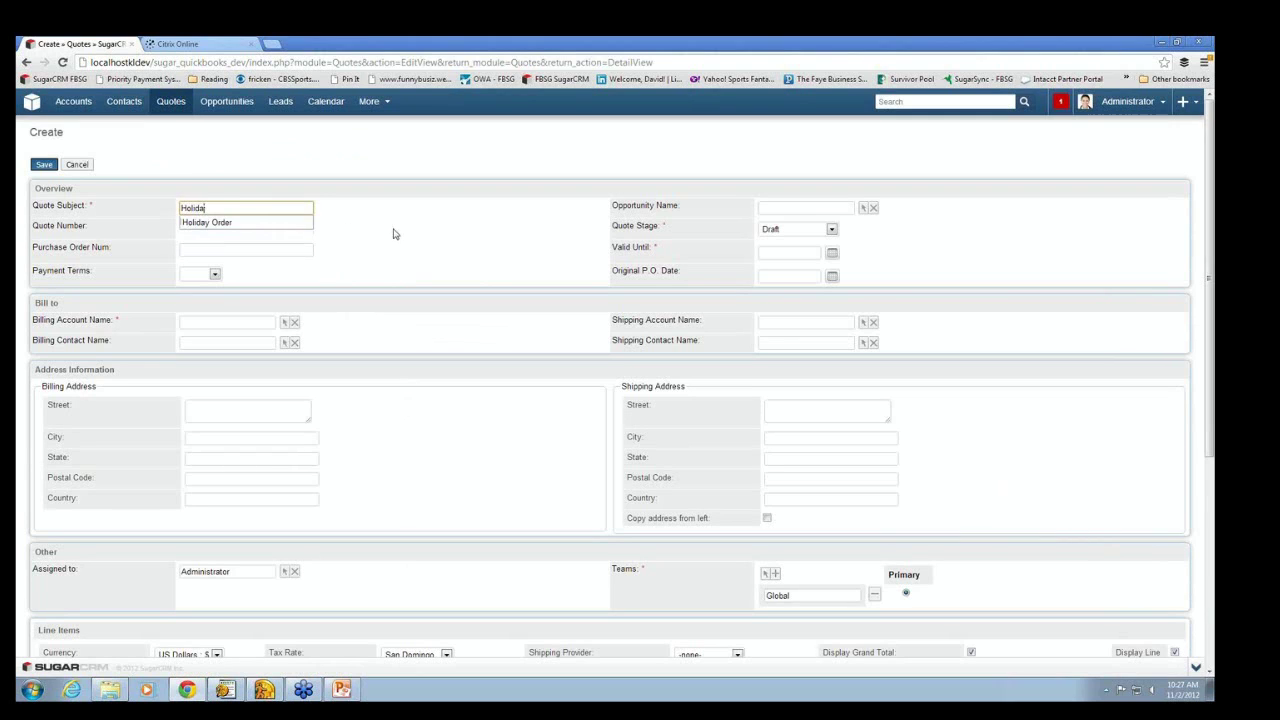
{"action": "type", "text": "y Order"}
{"action": "key", "text": "Tab"}
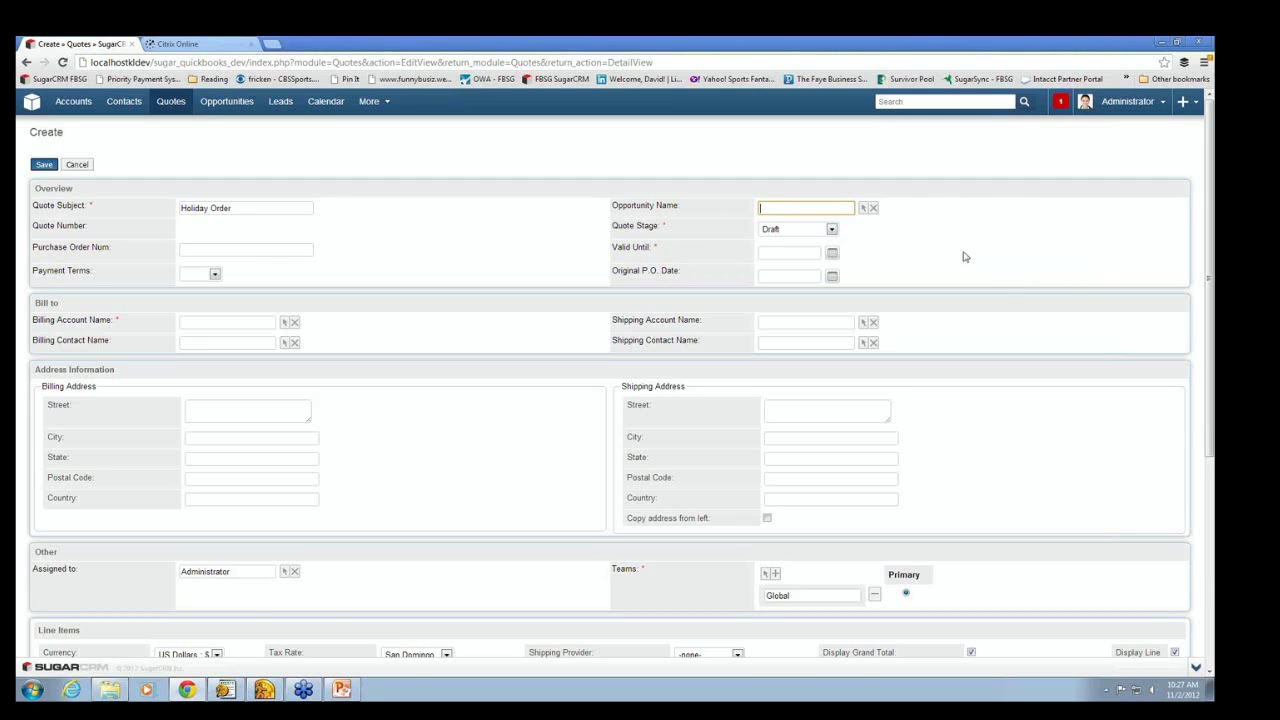
Step: Set stage Closed Accepted, valid until 11/30/2012, and billing account to the customer's account
{"action": "left_click", "coordinate": [831, 231]}
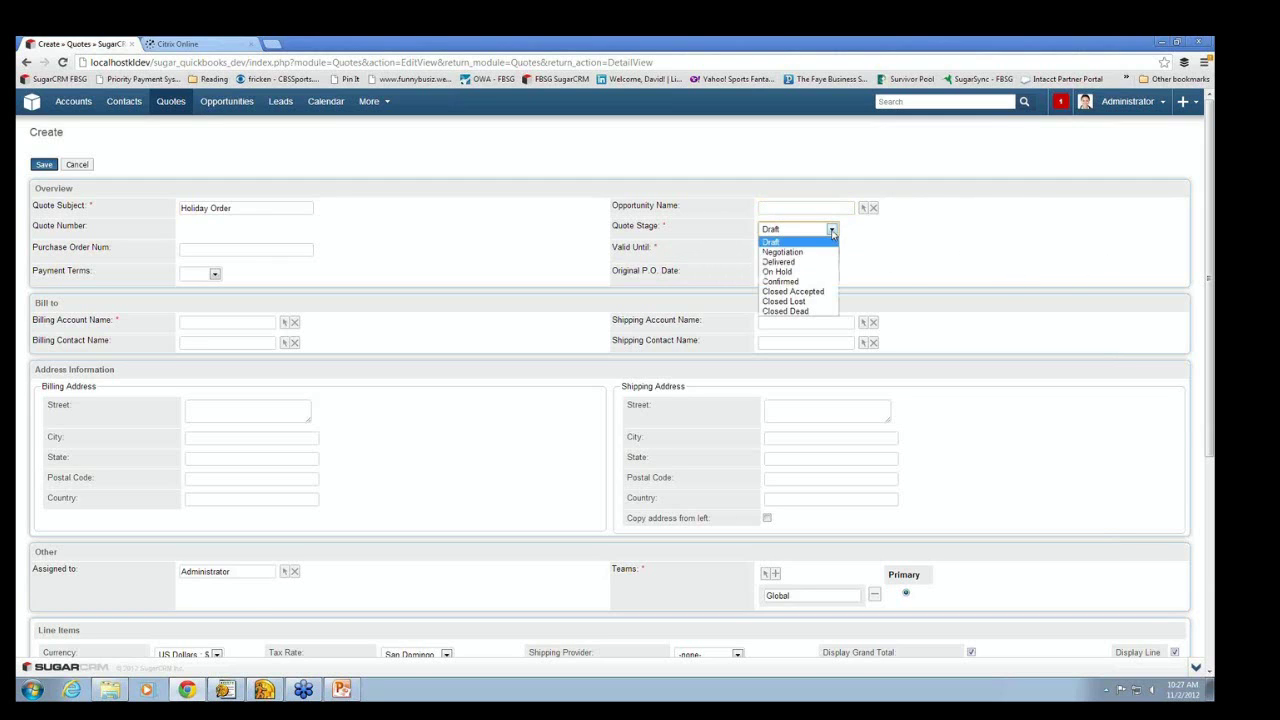
{"action": "left_click", "coordinate": [824, 292]}
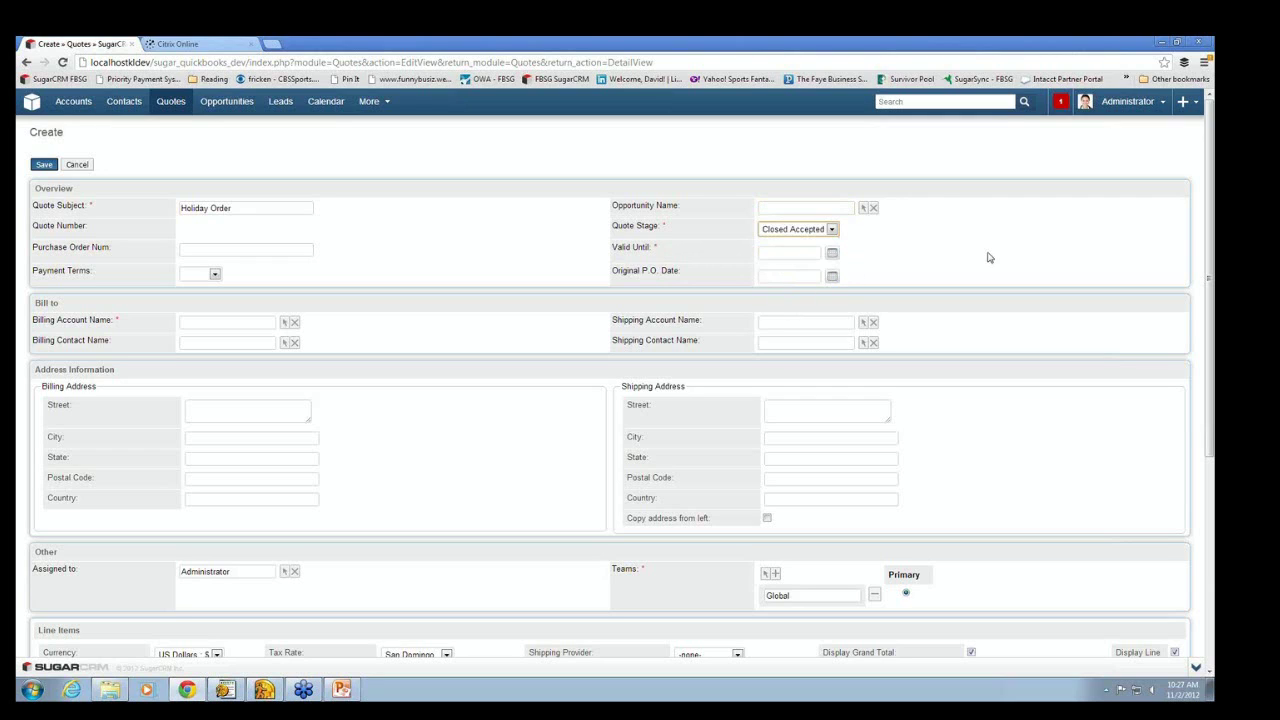
{"action": "left_click", "coordinate": [788, 255]}
{"action": "type", "text": "11/30/2012"}
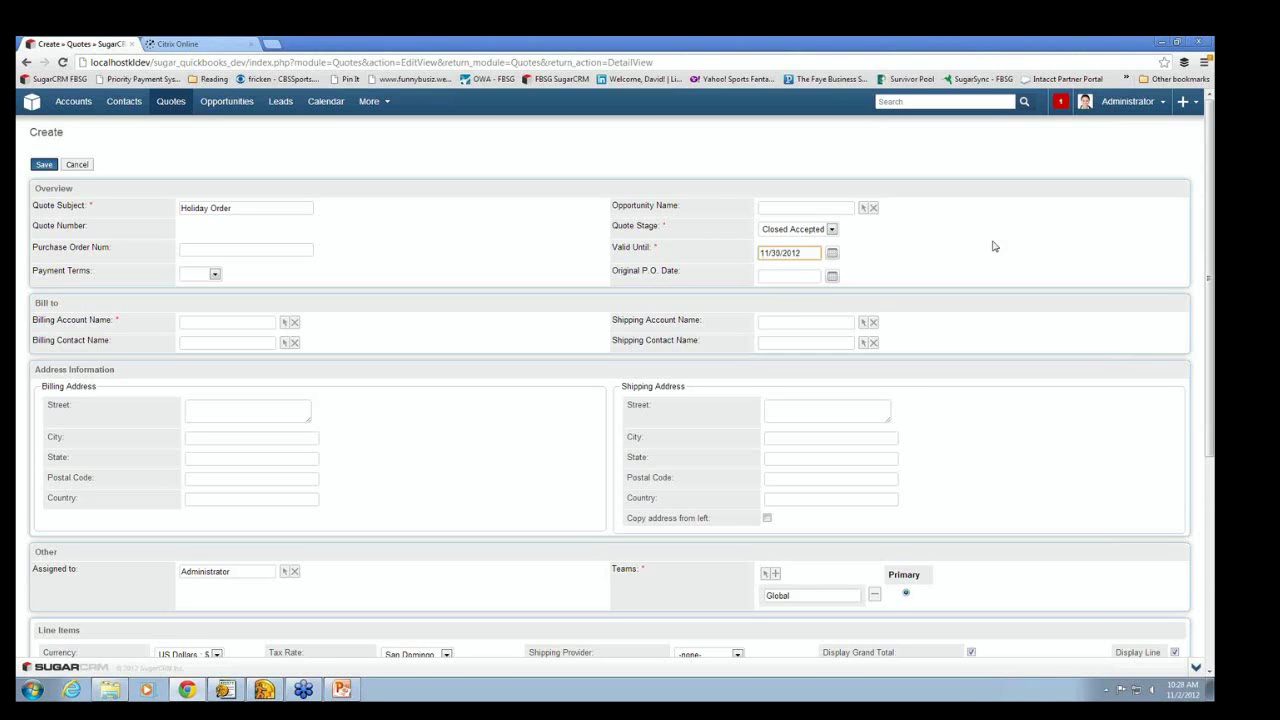
{"action": "key", "text": "Tab"}
{"action": "left_click", "coordinate": [242, 322]}
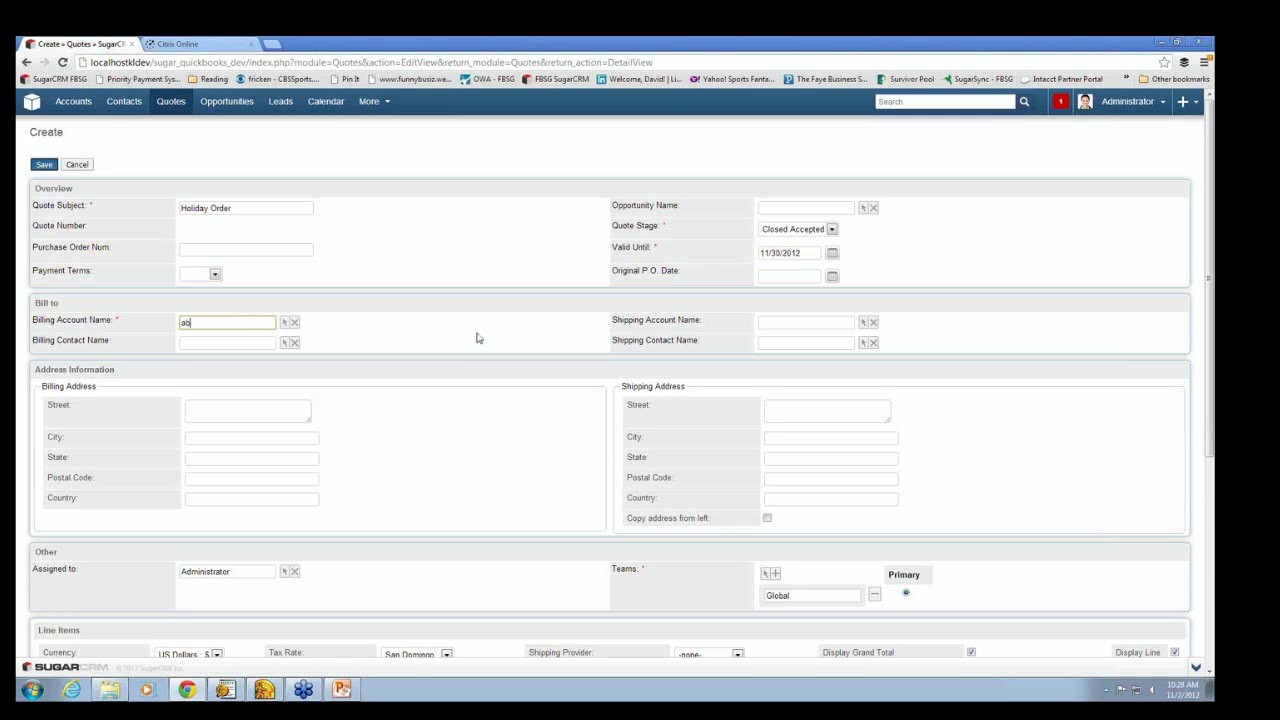
{"action": "left_click", "coordinate": [280, 343]}
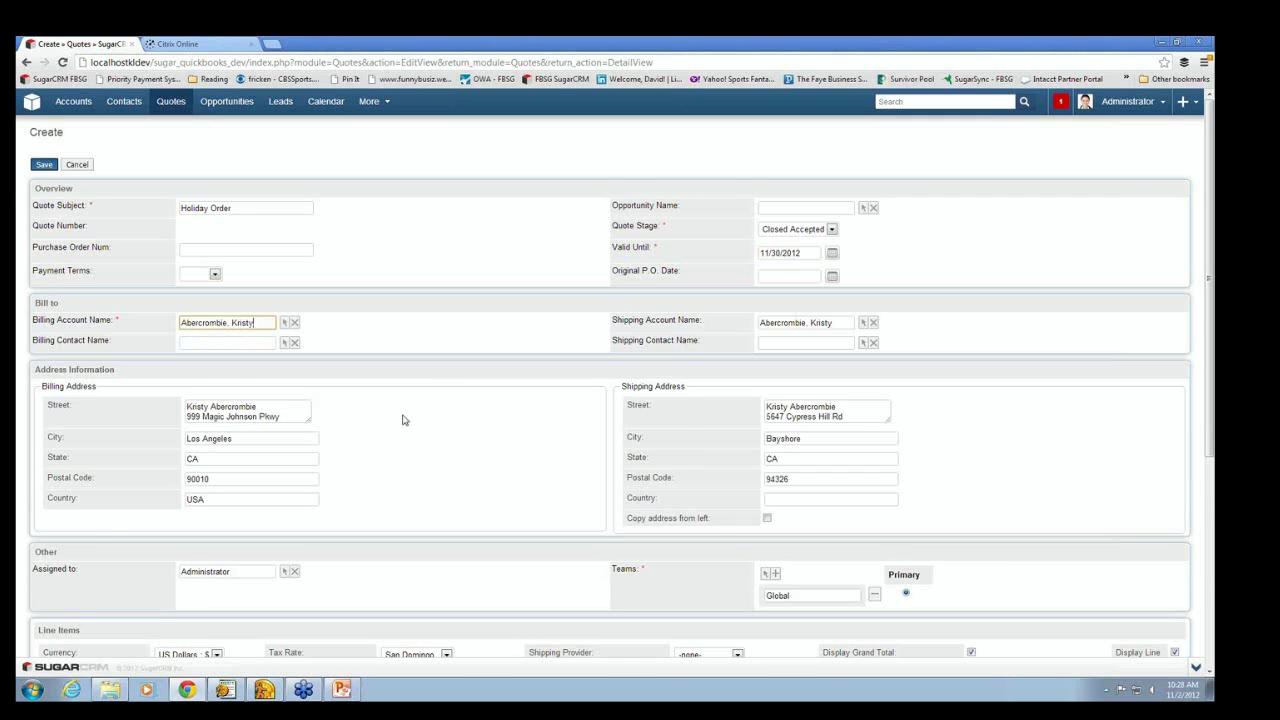
Step: Add a line-item group with Cabinets:Cabinet Pulls at quantity 5
{"action": "scroll", "coordinate": [403, 420], "scroll_direction": "down", "scroll_amount": 2}
{"action": "scroll", "coordinate": [403, 420], "scroll_direction": "down", "scroll_amount": 2}
{"action": "scroll", "coordinate": [403, 420], "scroll_direction": "down", "scroll_amount": 1}
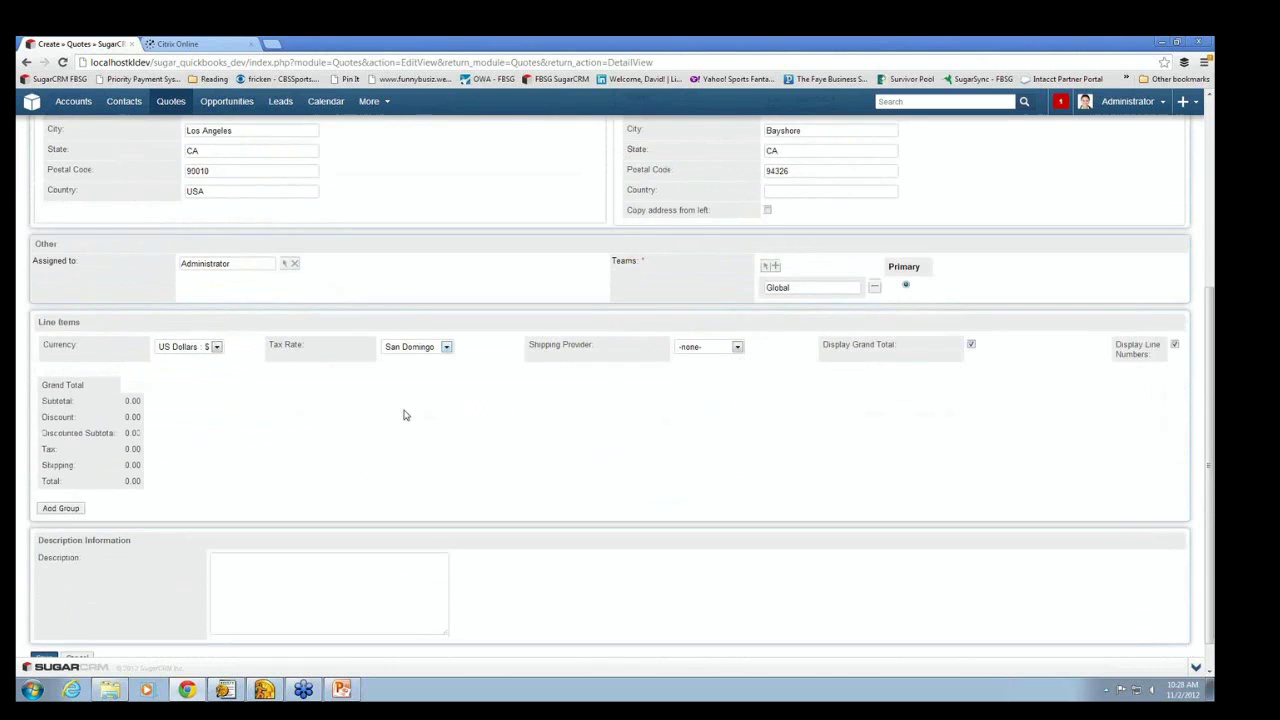
{"action": "scroll", "coordinate": [403, 420], "scroll_direction": "down", "scroll_amount": 1}
{"action": "left_click", "coordinate": [61, 474]}
{"action": "left_click", "coordinate": [66, 436]}
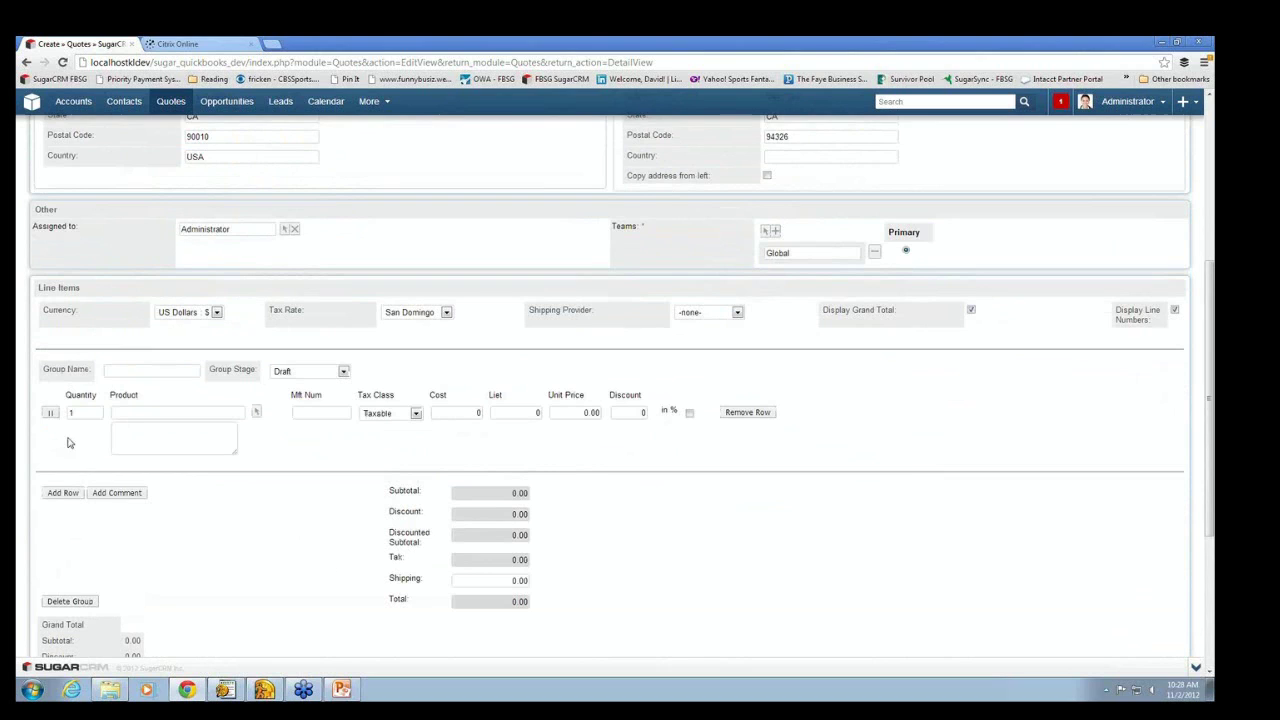
{"action": "left_click", "coordinate": [142, 413]}
{"action": "type", "text": "ca"}
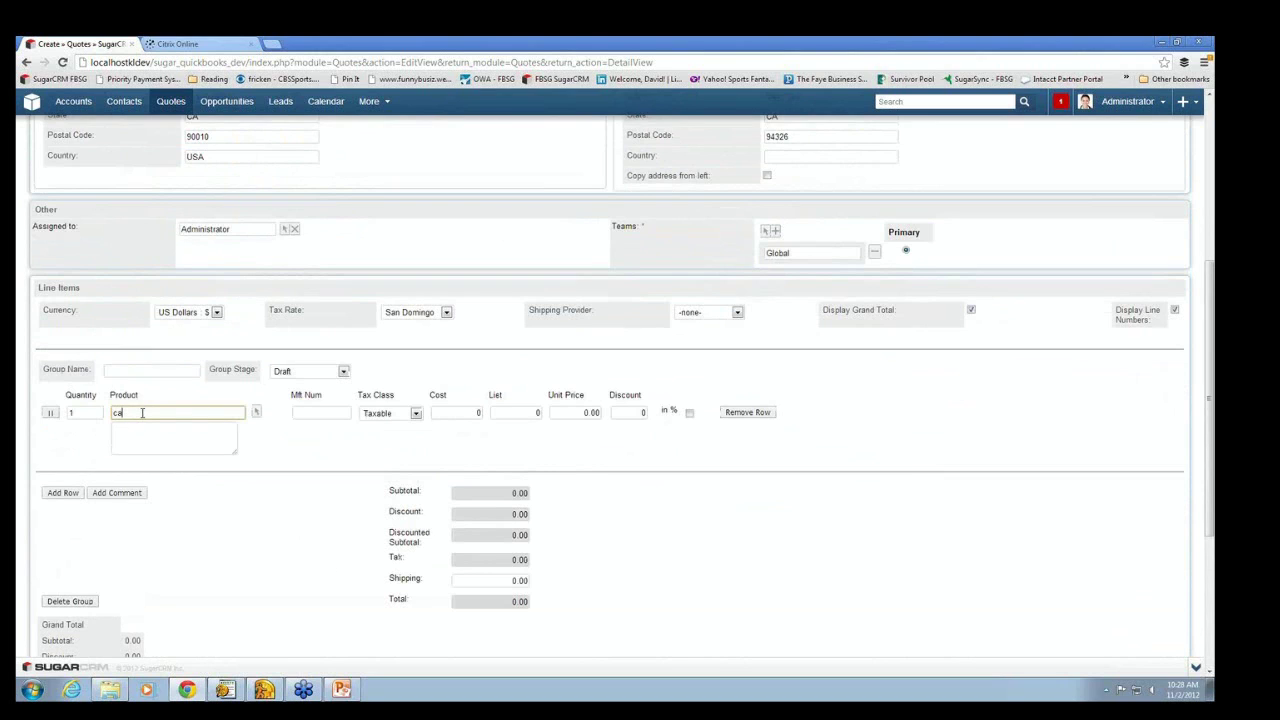
{"action": "left_click", "coordinate": [151, 452]}
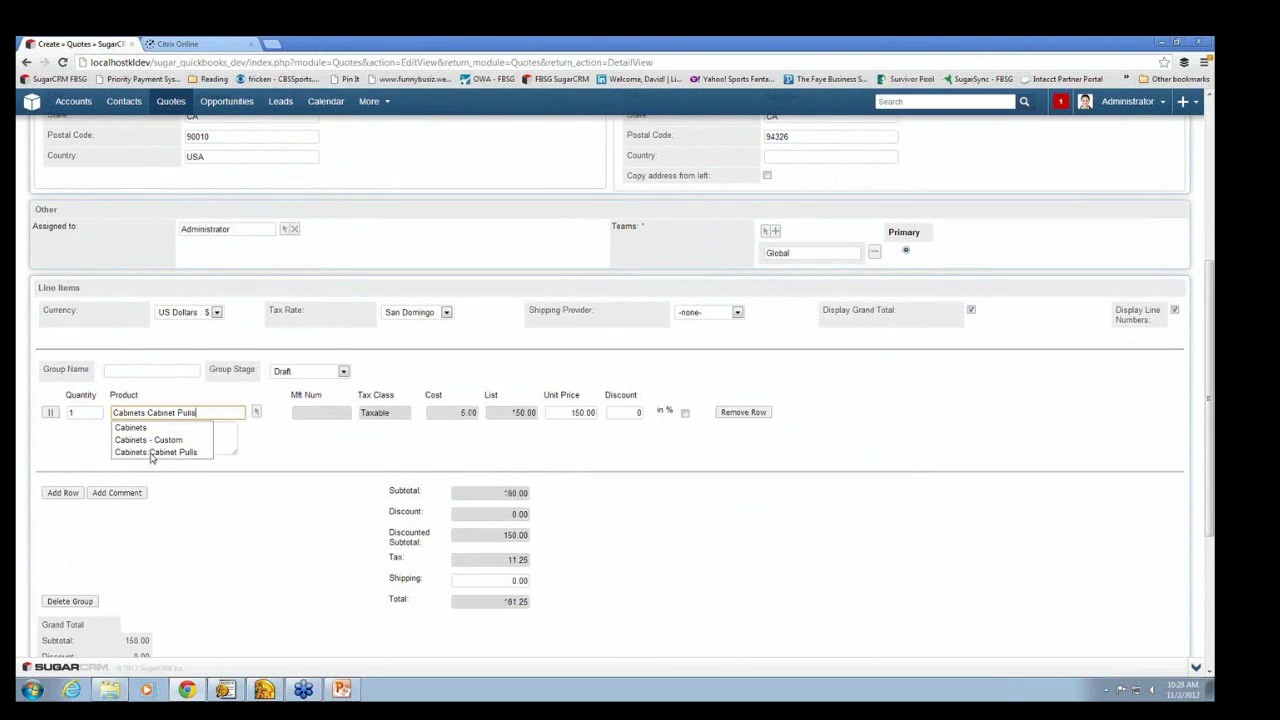
{"action": "left_click", "coordinate": [77, 413]}
{"action": "key", "text": "BackSpace"}
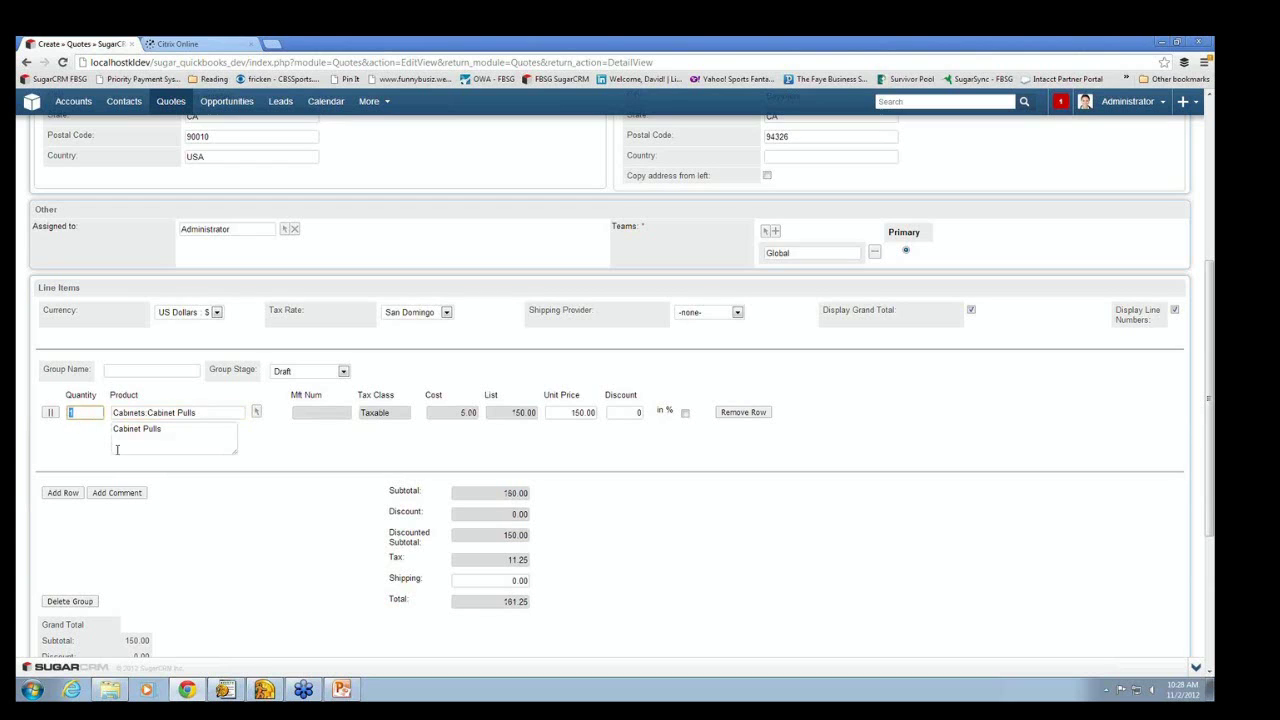
{"action": "type", "text": "5"}
{"action": "key", "text": "Tab"}
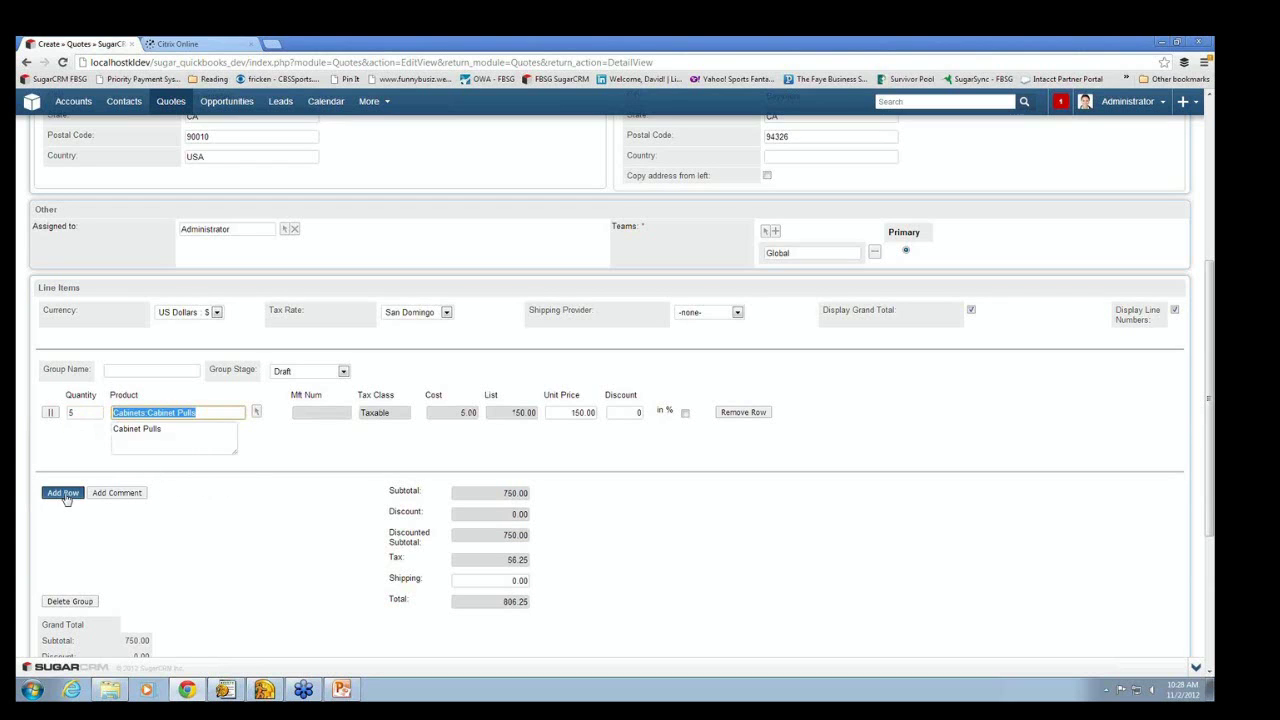
Step: Add a second line item for Cabinets:Light Pine
{"action": "left_click", "coordinate": [64, 494]}
{"action": "left_click", "coordinate": [134, 471]}
{"action": "type", "text": "ca"}
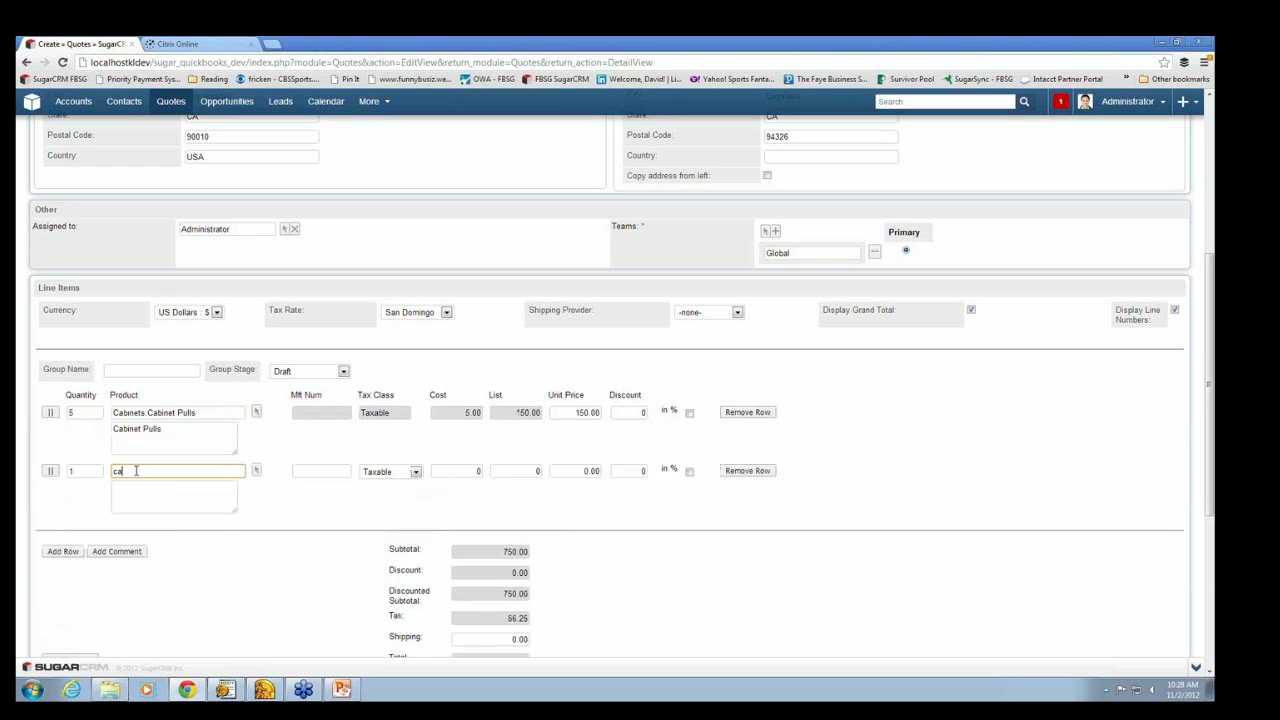
{"action": "left_click", "coordinate": [140, 484]}
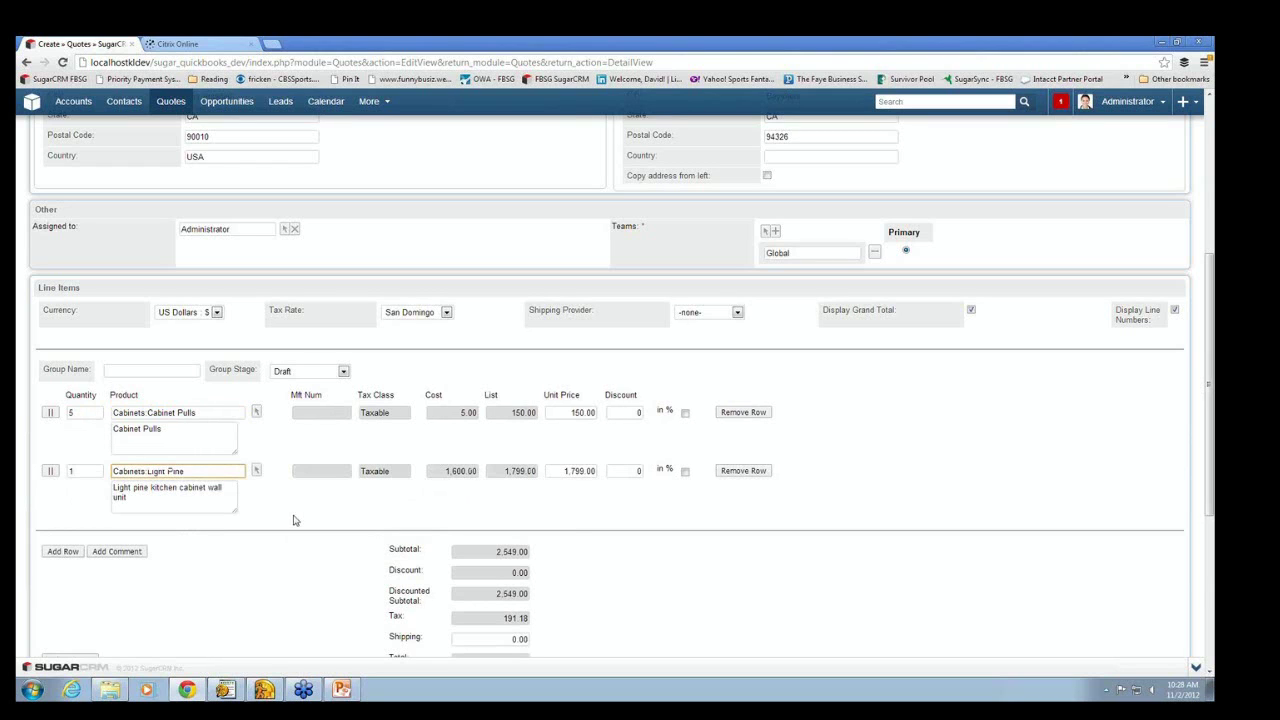
{"action": "scroll", "coordinate": [213, 578], "scroll_direction": "down", "scroll_amount": 1}
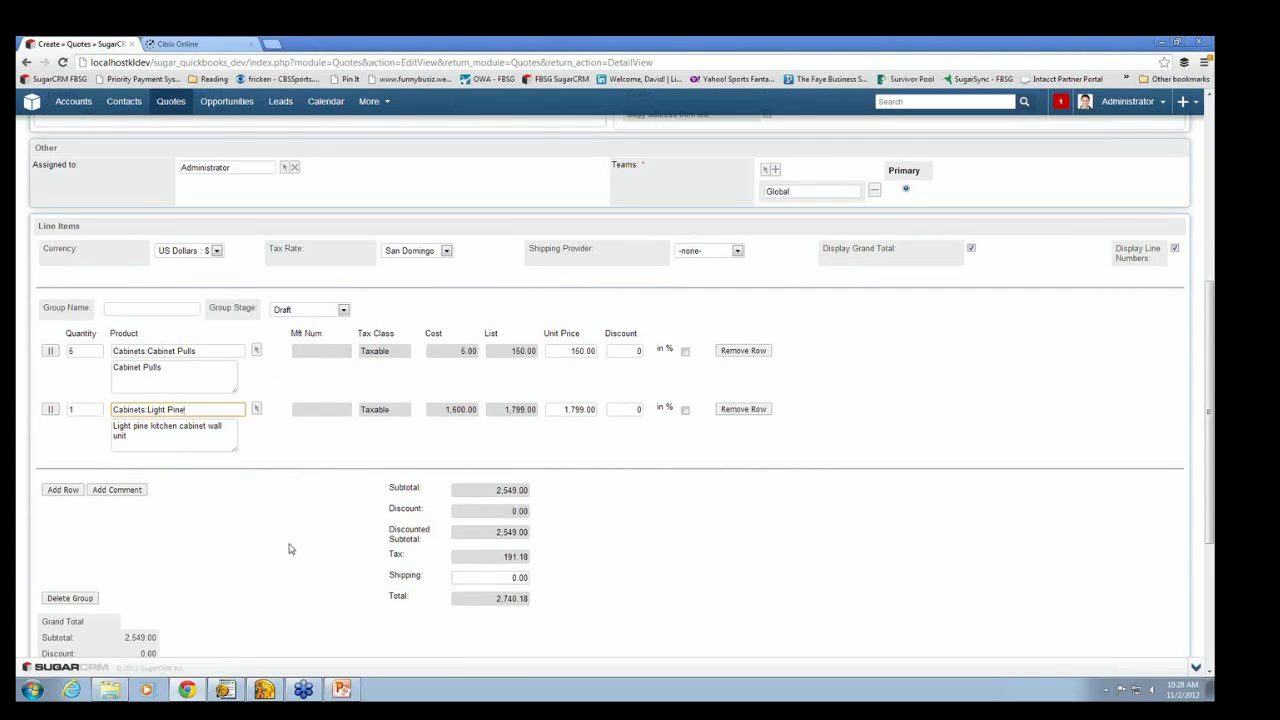
{"action": "scroll", "coordinate": [289, 548], "scroll_direction": "down", "scroll_amount": 1}
{"action": "scroll", "coordinate": [200, 500], "scroll_direction": "down", "scroll_amount": 2}
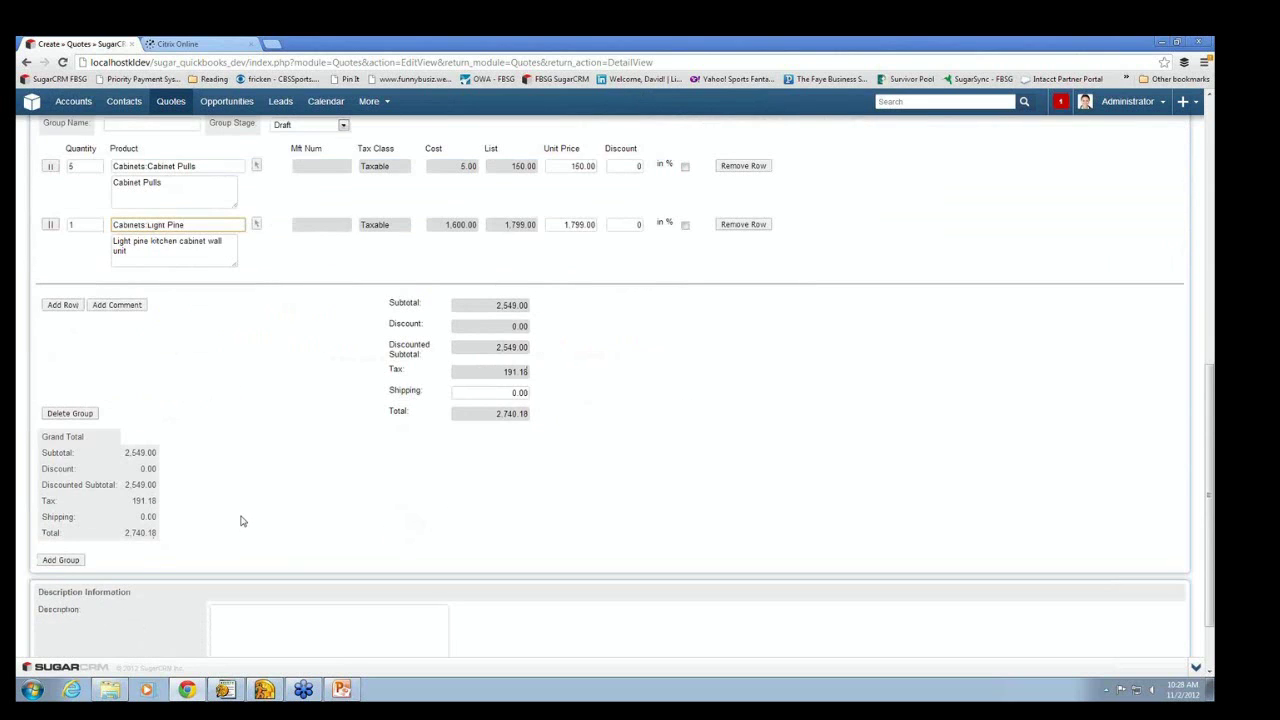
{"action": "scroll", "coordinate": [240, 520], "scroll_direction": "up", "scroll_amount": 1}
{"action": "scroll", "coordinate": [242, 520], "scroll_direction": "up", "scroll_amount": 4}
{"action": "scroll", "coordinate": [242, 520], "scroll_direction": "up", "scroll_amount": 7}
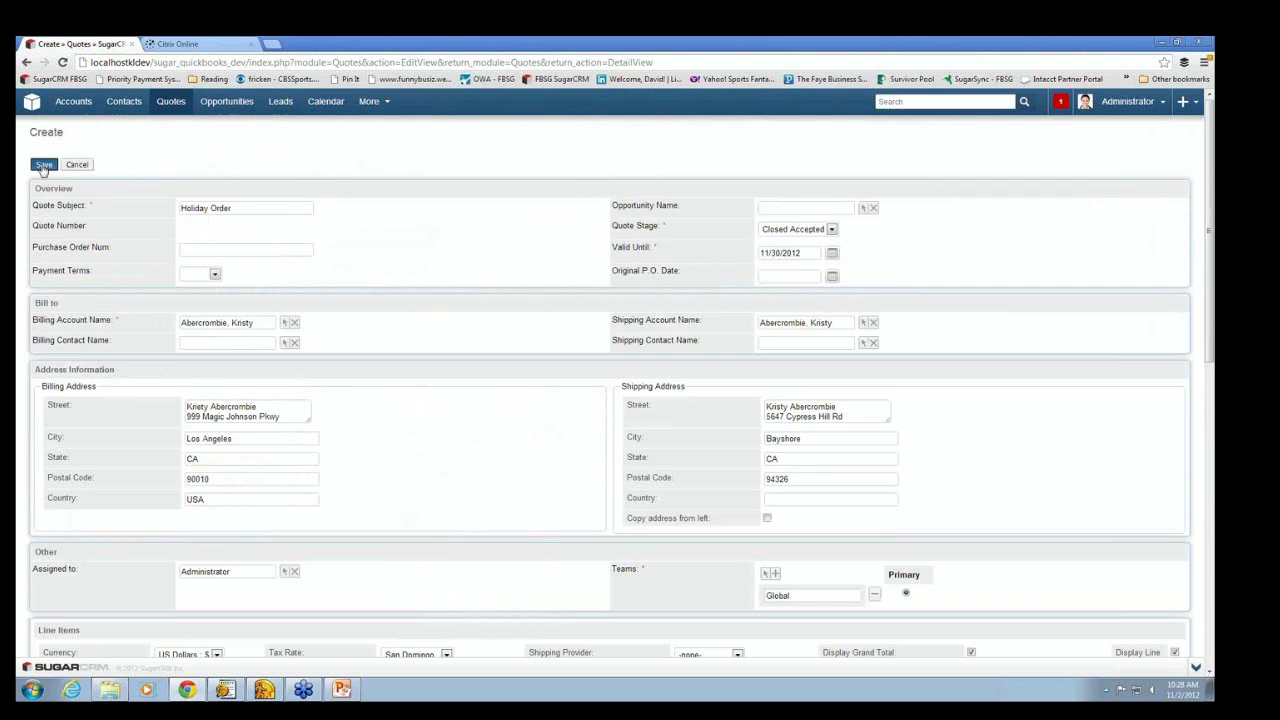
Step: Enter purchase order number 123456 and save the quote
{"action": "left_click", "coordinate": [198, 247]}
{"action": "type", "text": "123456"}
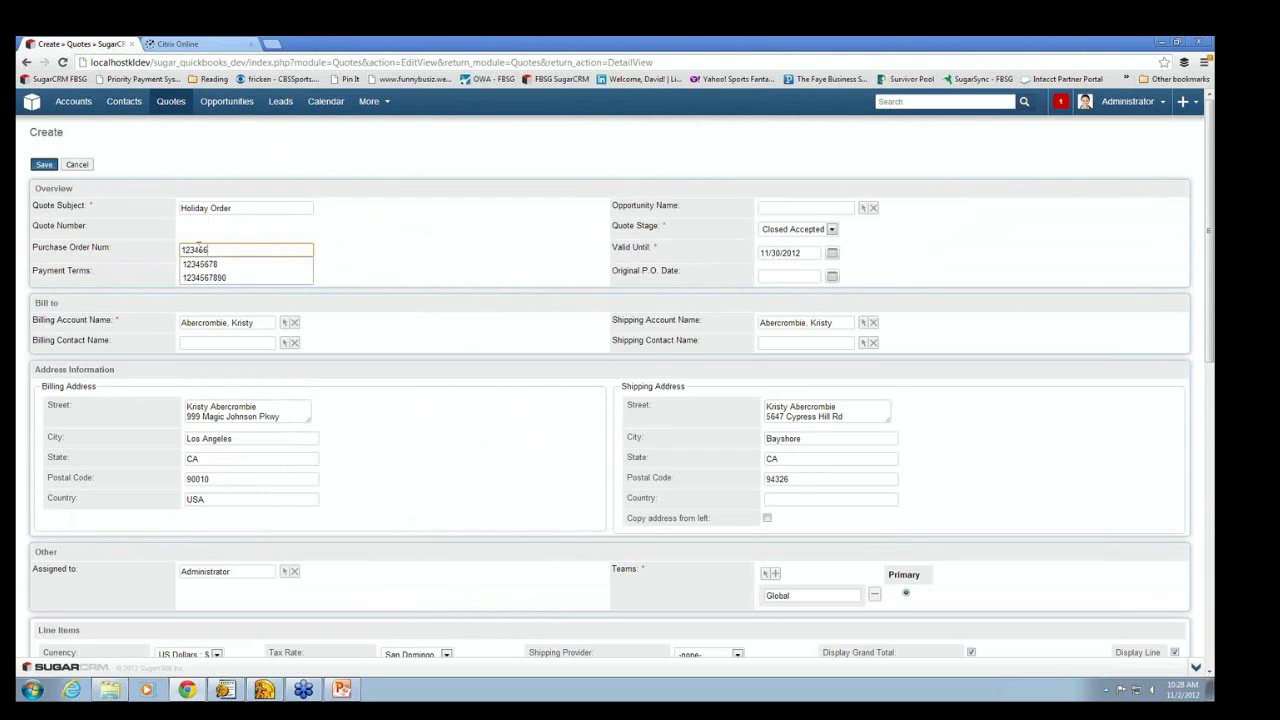
{"action": "key", "text": "Tab"}
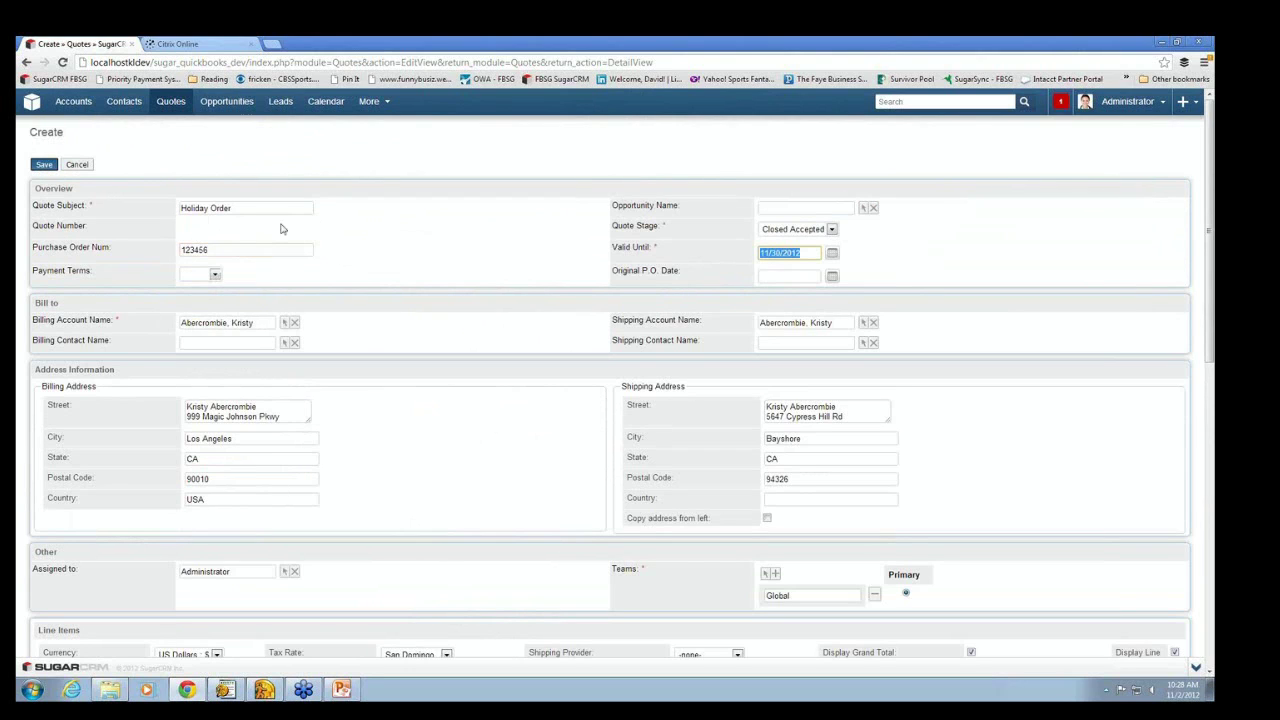
{"action": "left_click", "coordinate": [44, 164]}
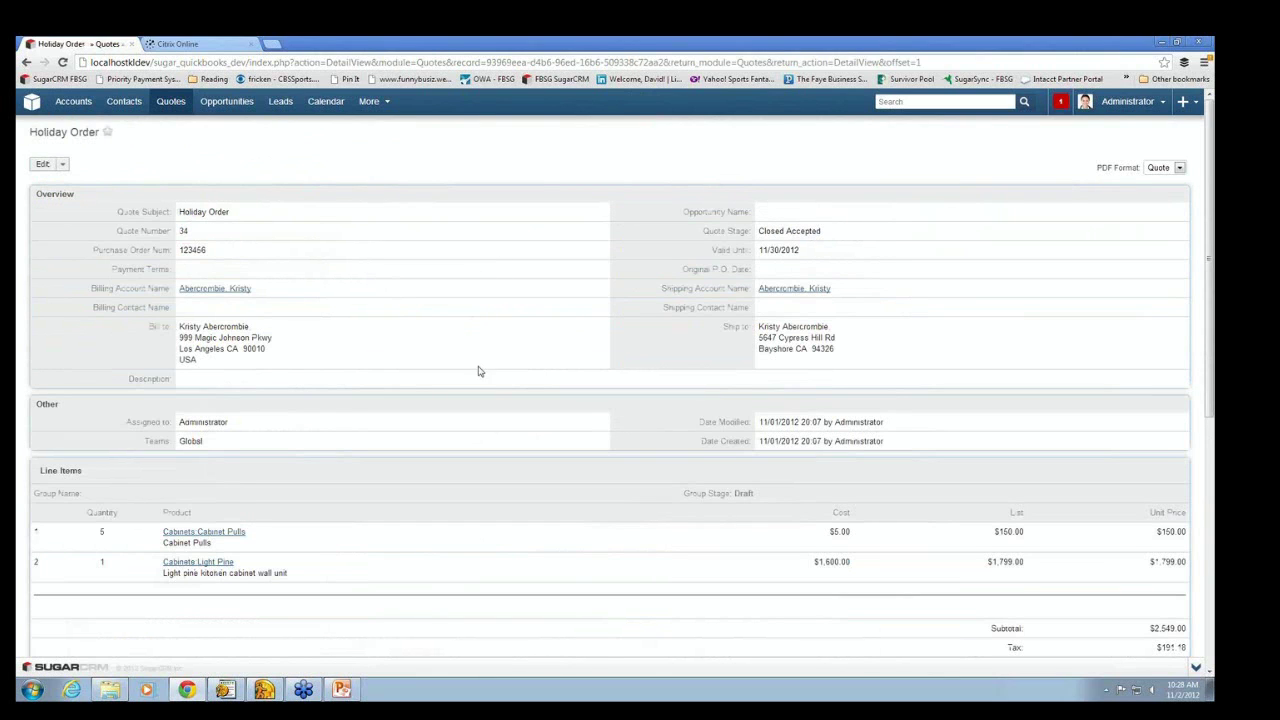
{"action": "mouse_move", "coordinate": [264, 690]}
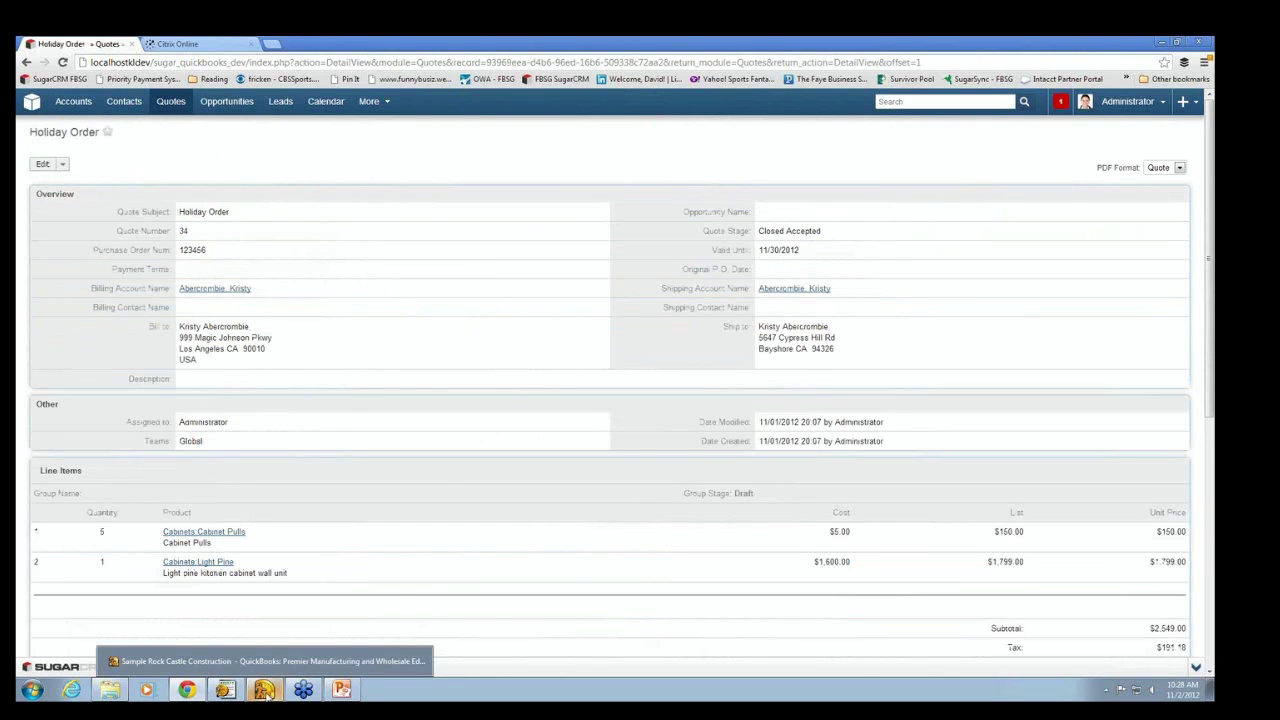
Step: Run Update Selected in Web Connector for the SugarCRM integrator, then return to Chrome
{"action": "left_click", "coordinate": [225, 690]}
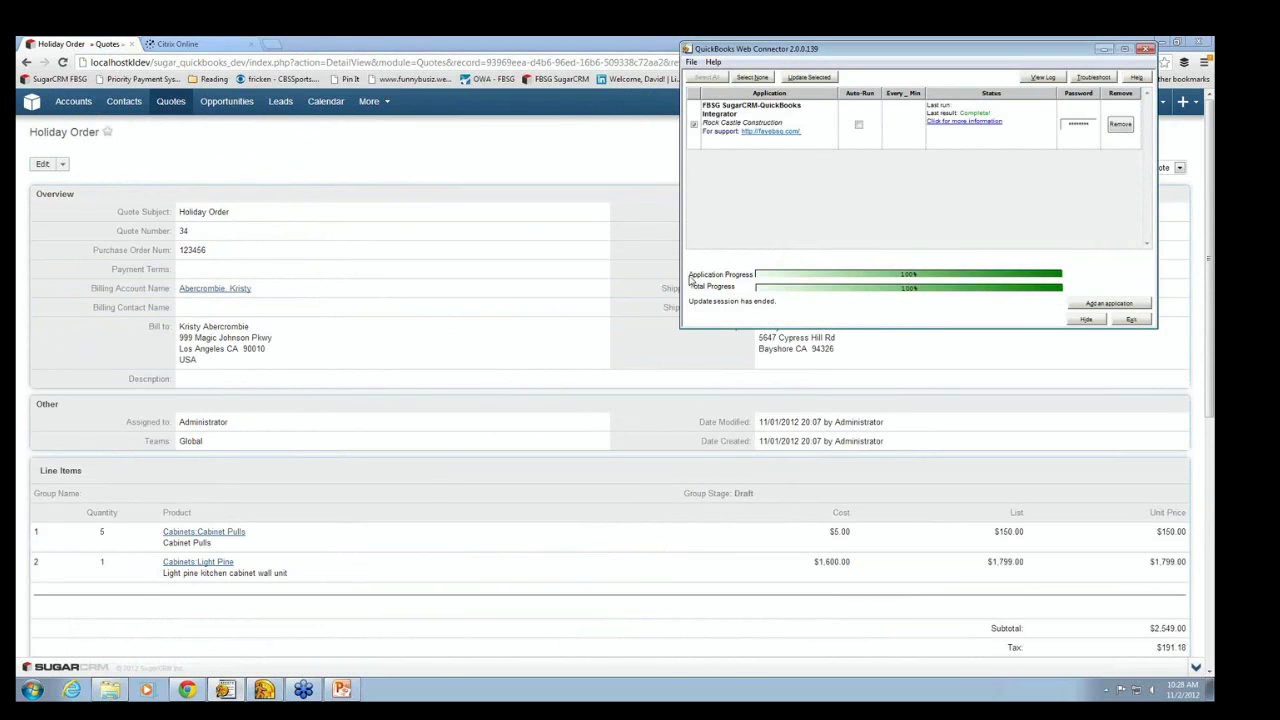
{"action": "left_click", "coordinate": [808, 77]}
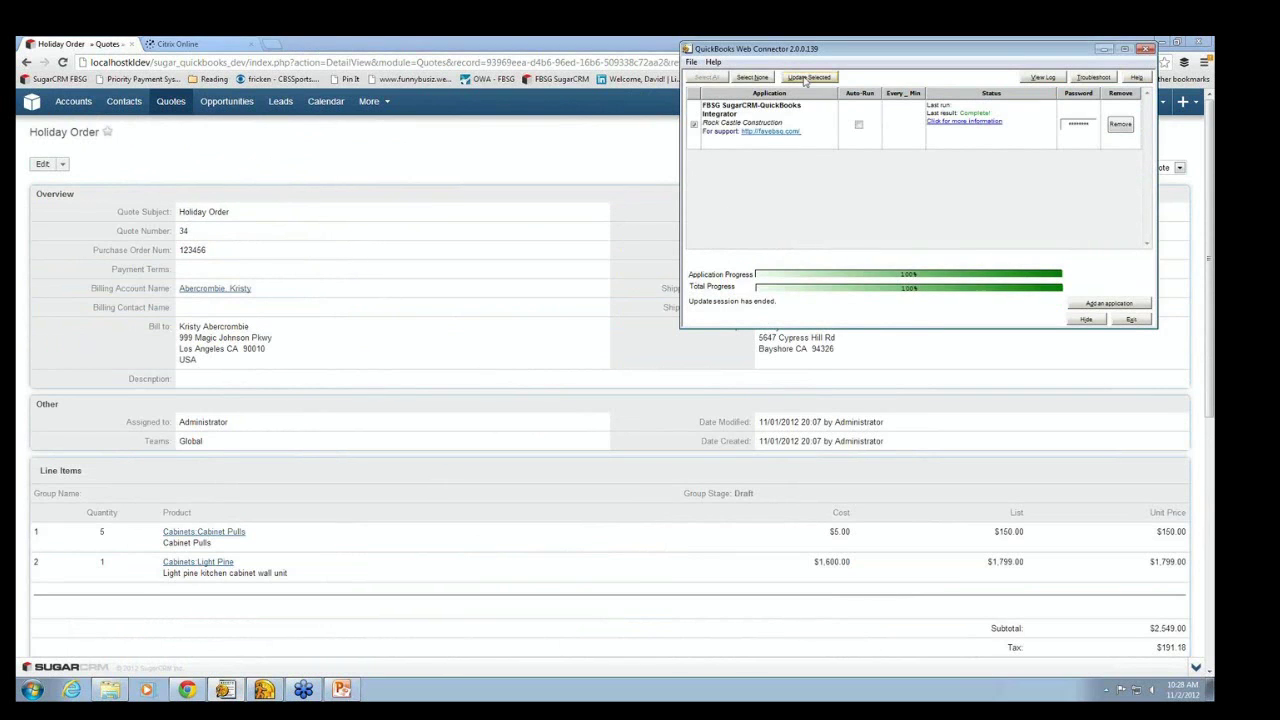
{"action": "left_click", "coordinate": [478, 157]}
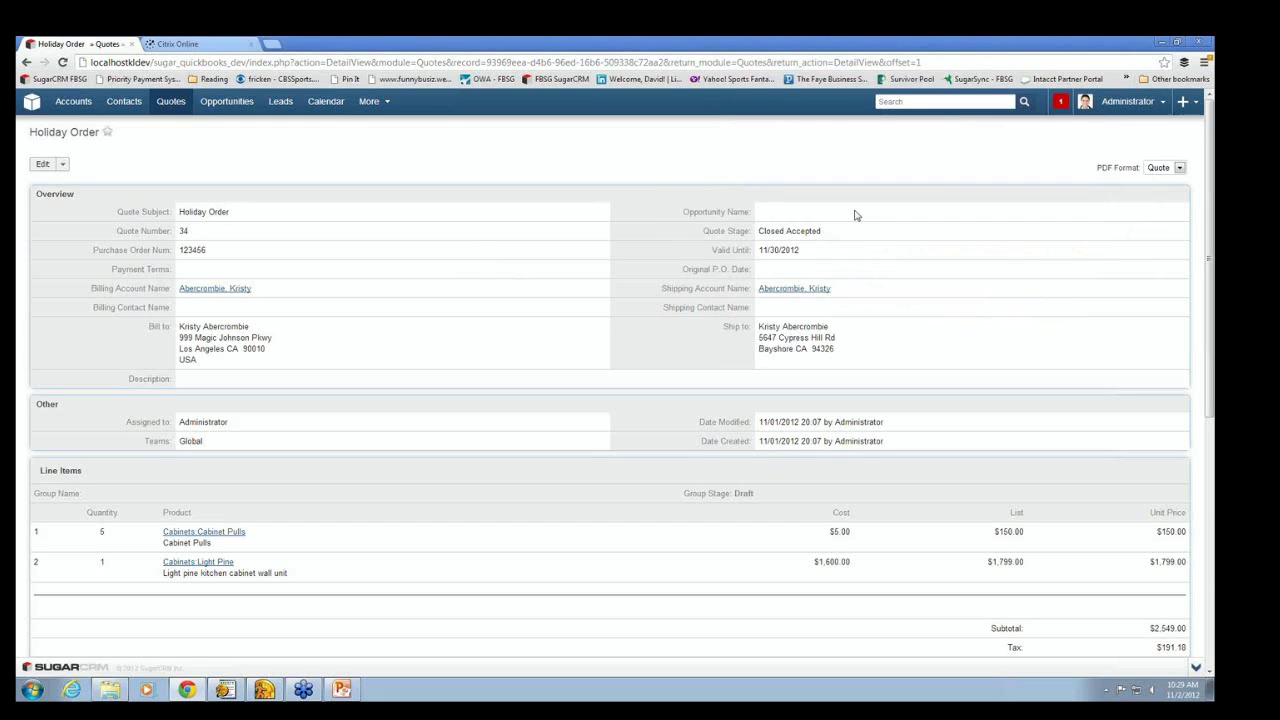
Step: Open QuickBooks & SugarCRM Field Mapping under Admin's QuickBooks Integration section
{"action": "left_click", "coordinate": [1122, 106]}
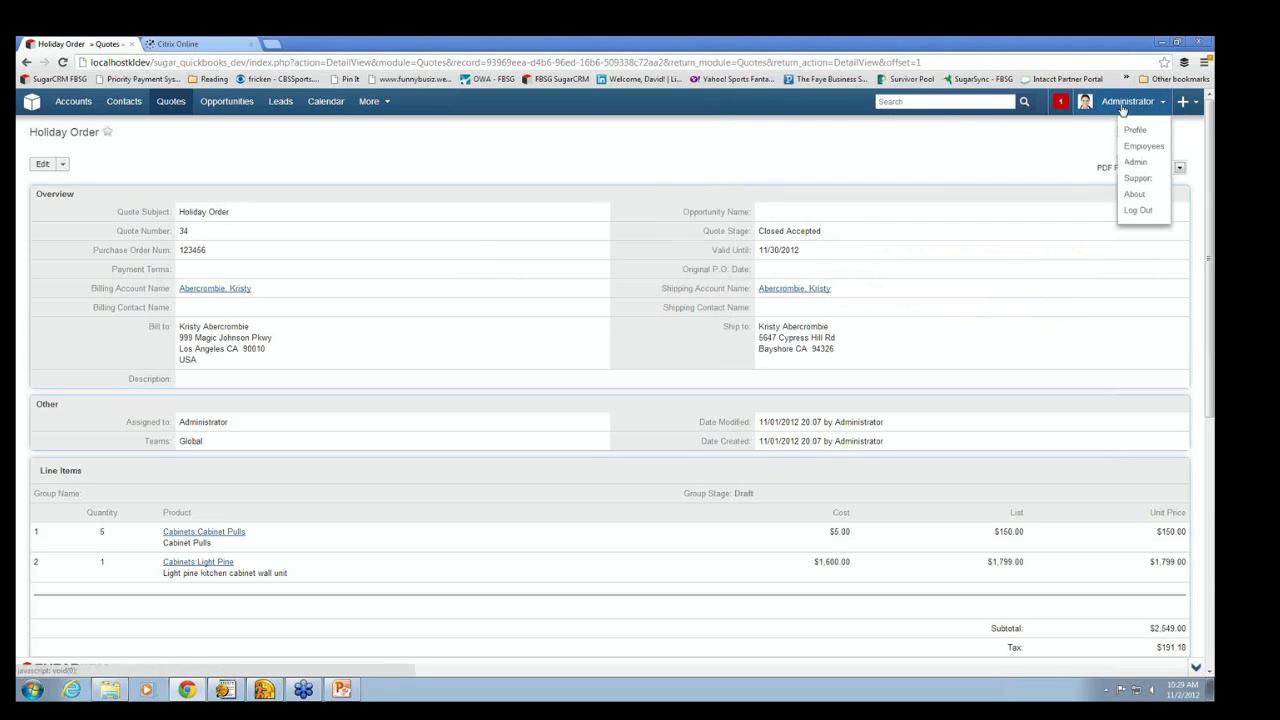
{"action": "left_click", "coordinate": [1136, 163]}
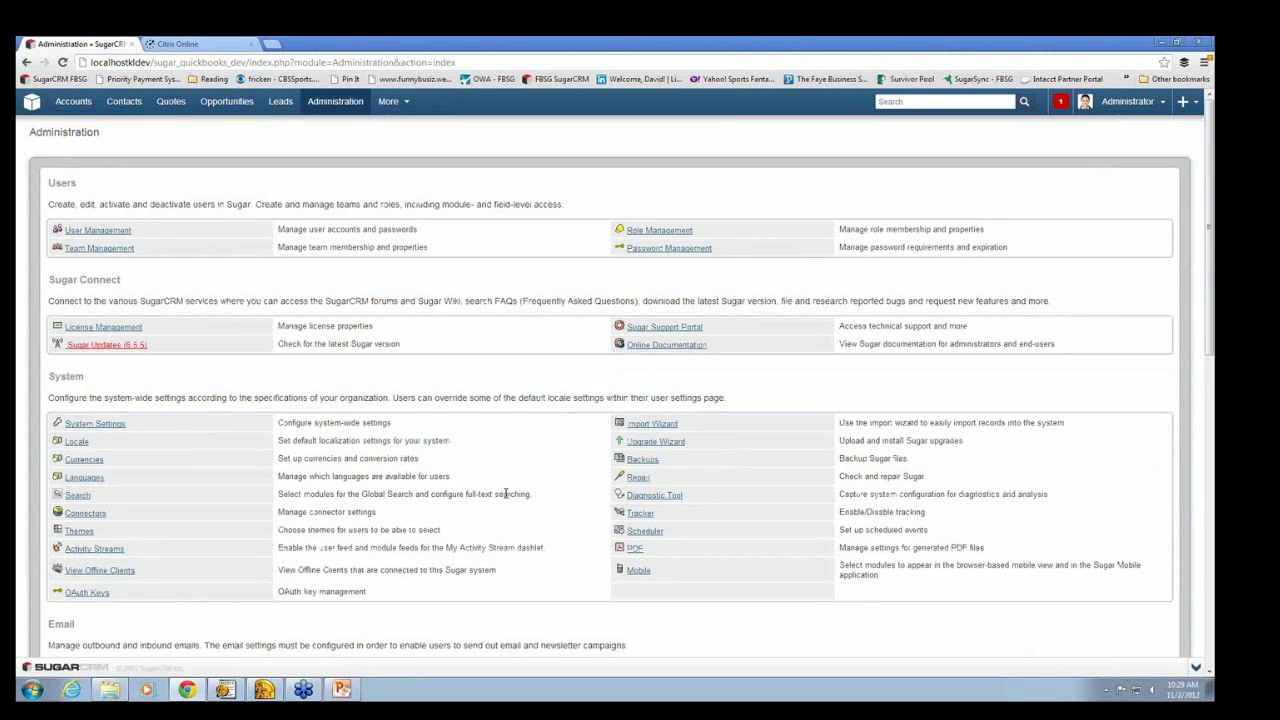
{"action": "scroll", "coordinate": [507, 494], "scroll_direction": "down", "scroll_amount": 1}
{"action": "scroll", "coordinate": [507, 494], "scroll_direction": "down", "scroll_amount": 4}
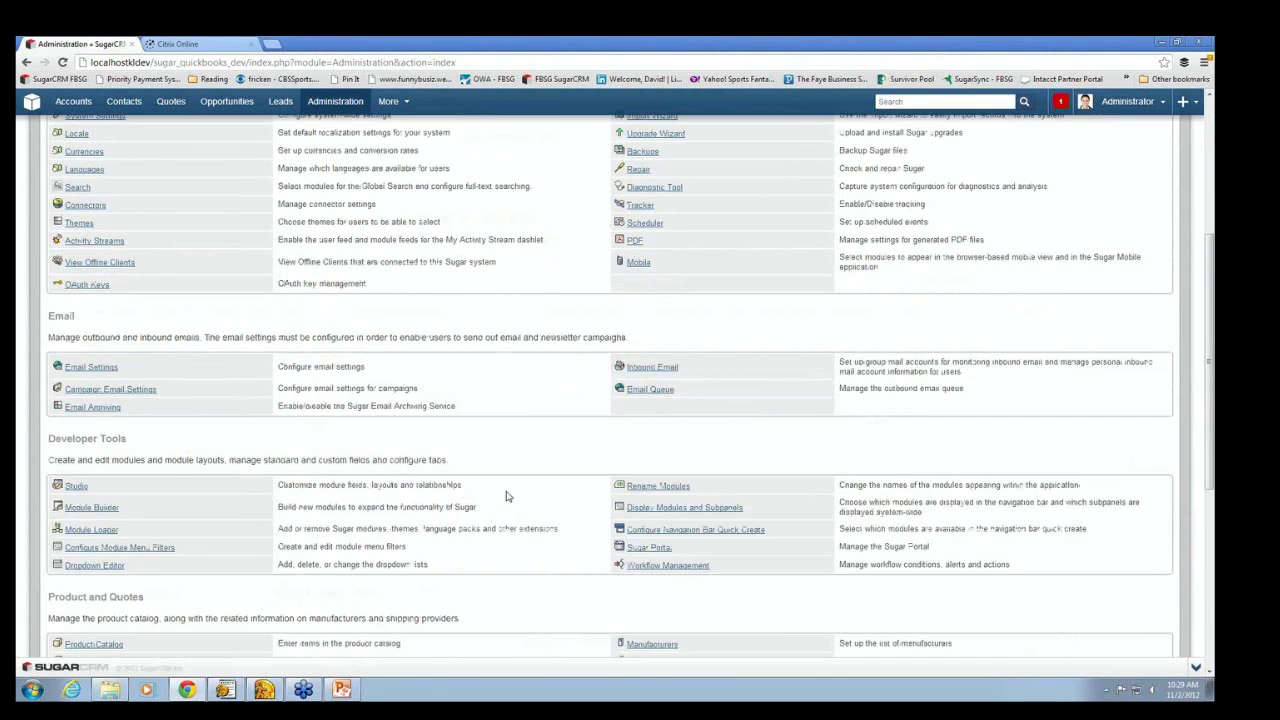
{"action": "scroll", "coordinate": [253, 560], "scroll_direction": "down", "scroll_amount": 6}
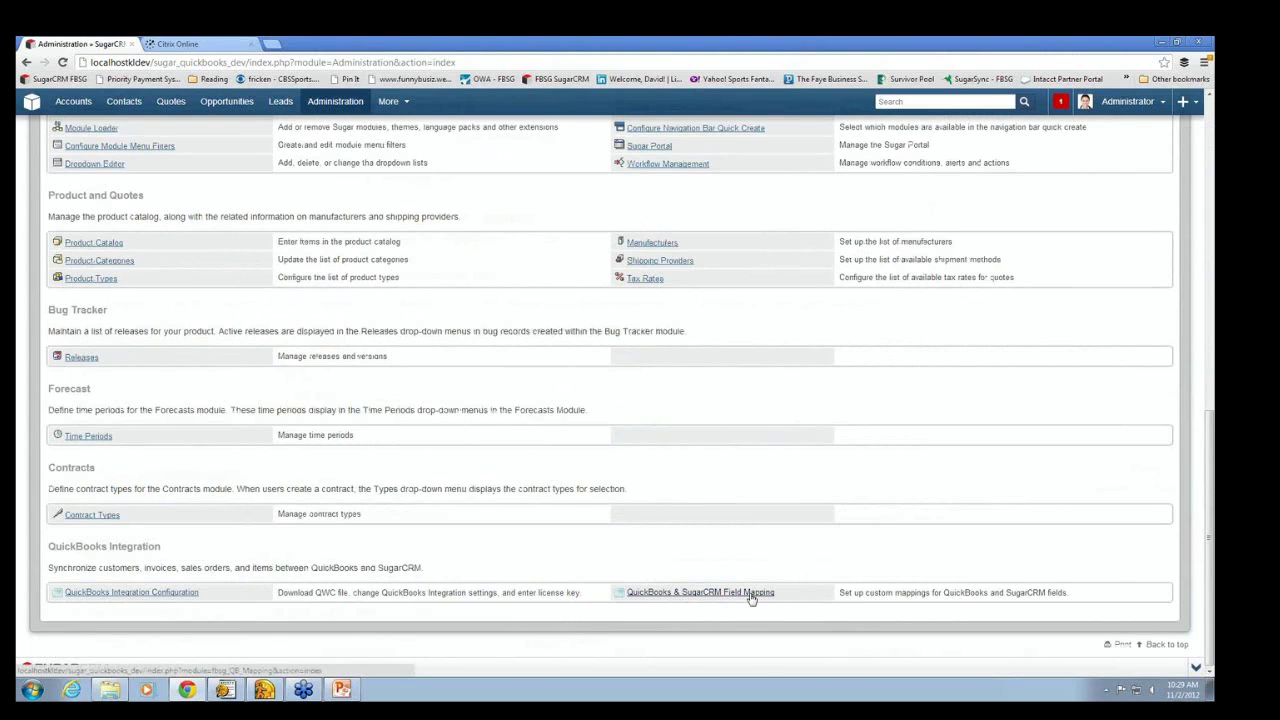
{"action": "left_click", "coordinate": [752, 596]}
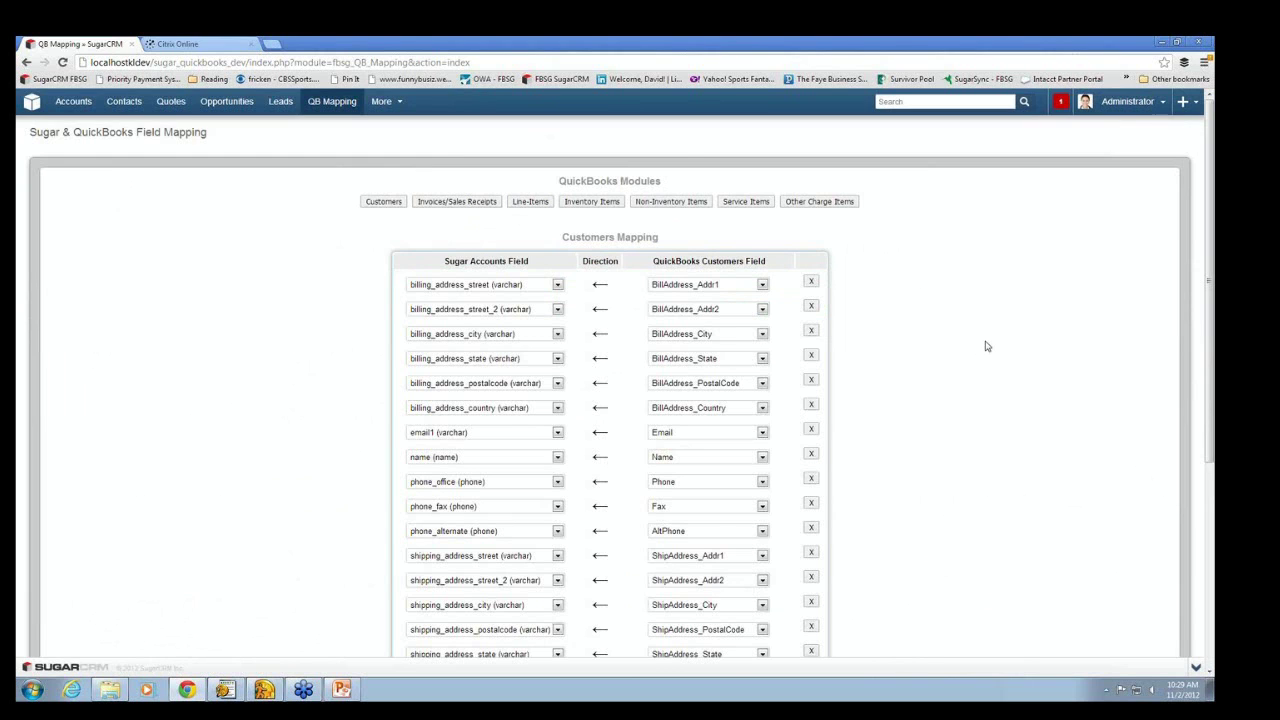
Step: Show the Inventory Items field mappings
{"action": "scroll", "coordinate": [985, 346], "scroll_direction": "down", "scroll_amount": 1}
{"action": "scroll", "coordinate": [986, 343], "scroll_direction": "down", "scroll_amount": 3}
{"action": "scroll", "coordinate": [987, 340], "scroll_direction": "up", "scroll_amount": 1}
{"action": "scroll", "coordinate": [989, 333], "scroll_direction": "up", "scroll_amount": 2}
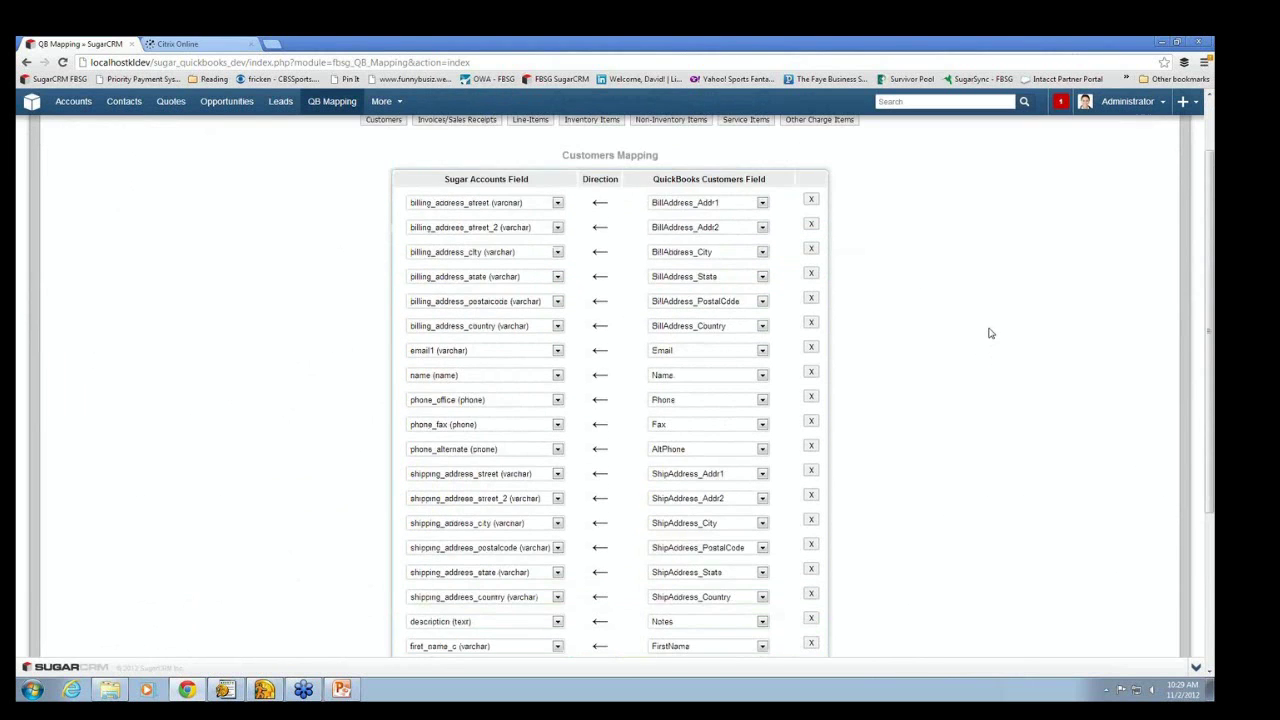
{"action": "scroll", "coordinate": [990, 333], "scroll_direction": "up", "scroll_amount": 2}
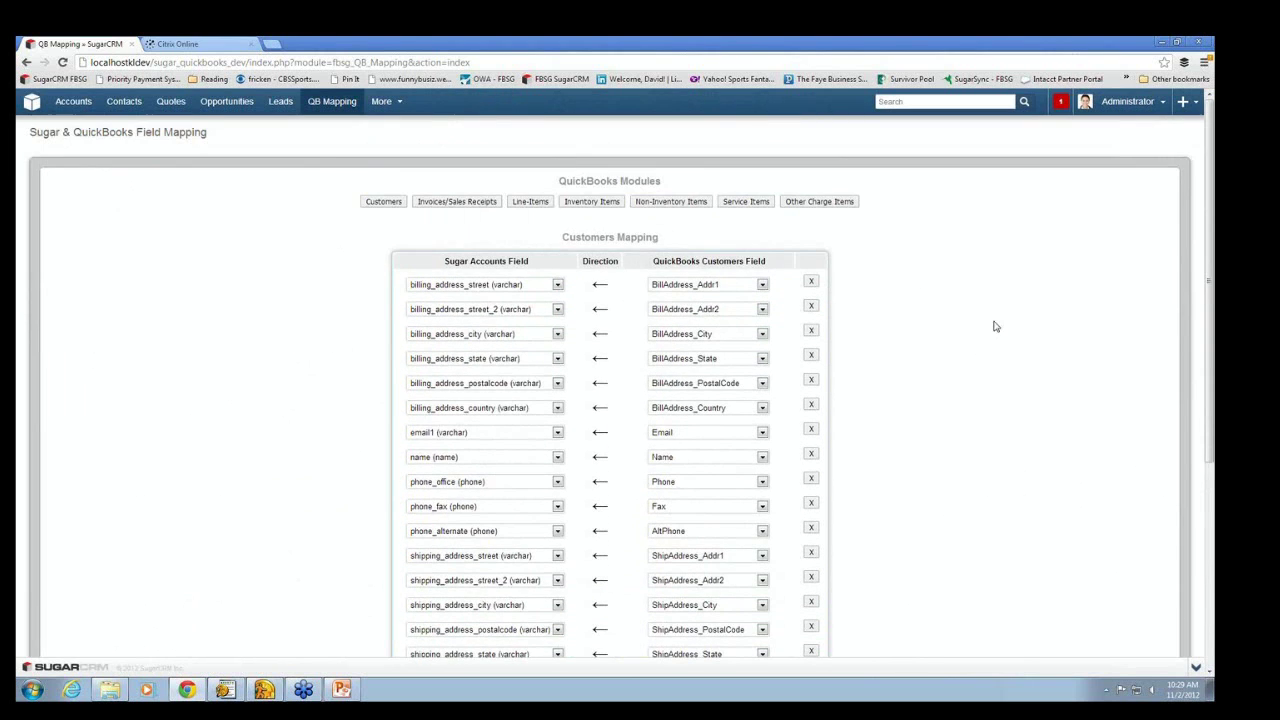
{"action": "left_click", "coordinate": [589, 203]}
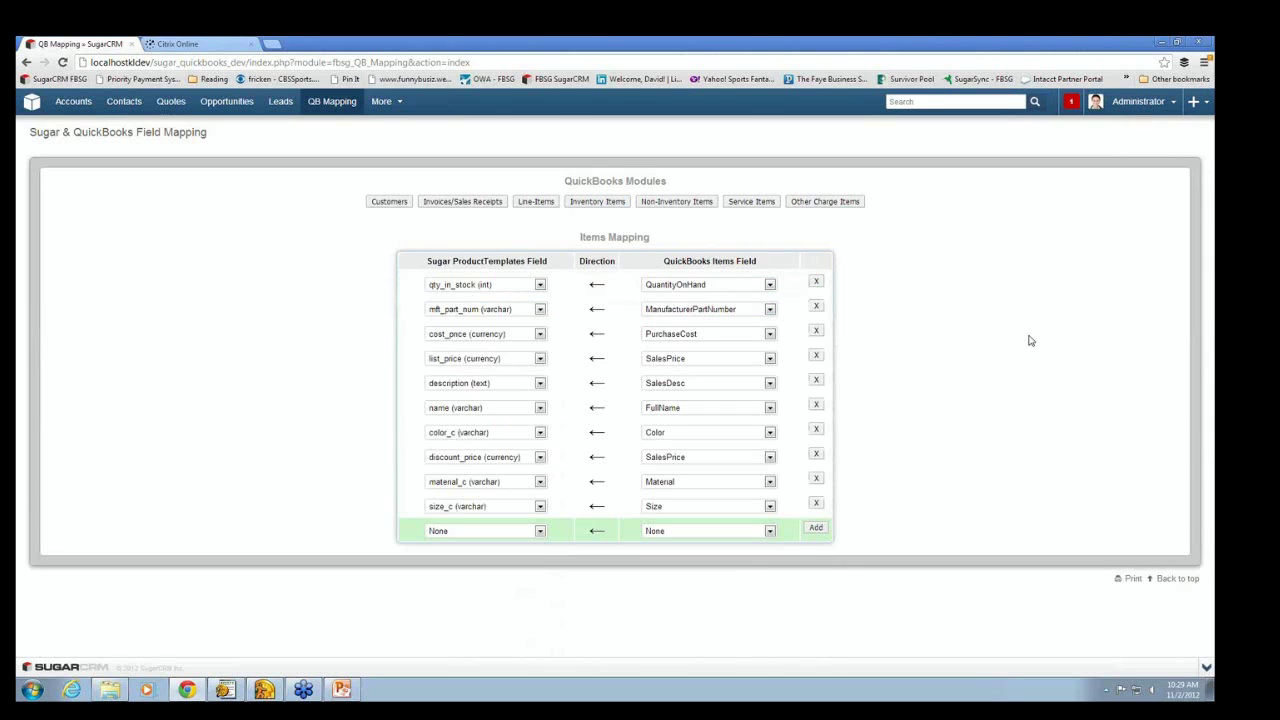
Step: Map the QuickBooks Color field to Sugar's color_c (varchar) in the empty row
{"action": "left_click", "coordinate": [770, 532]}
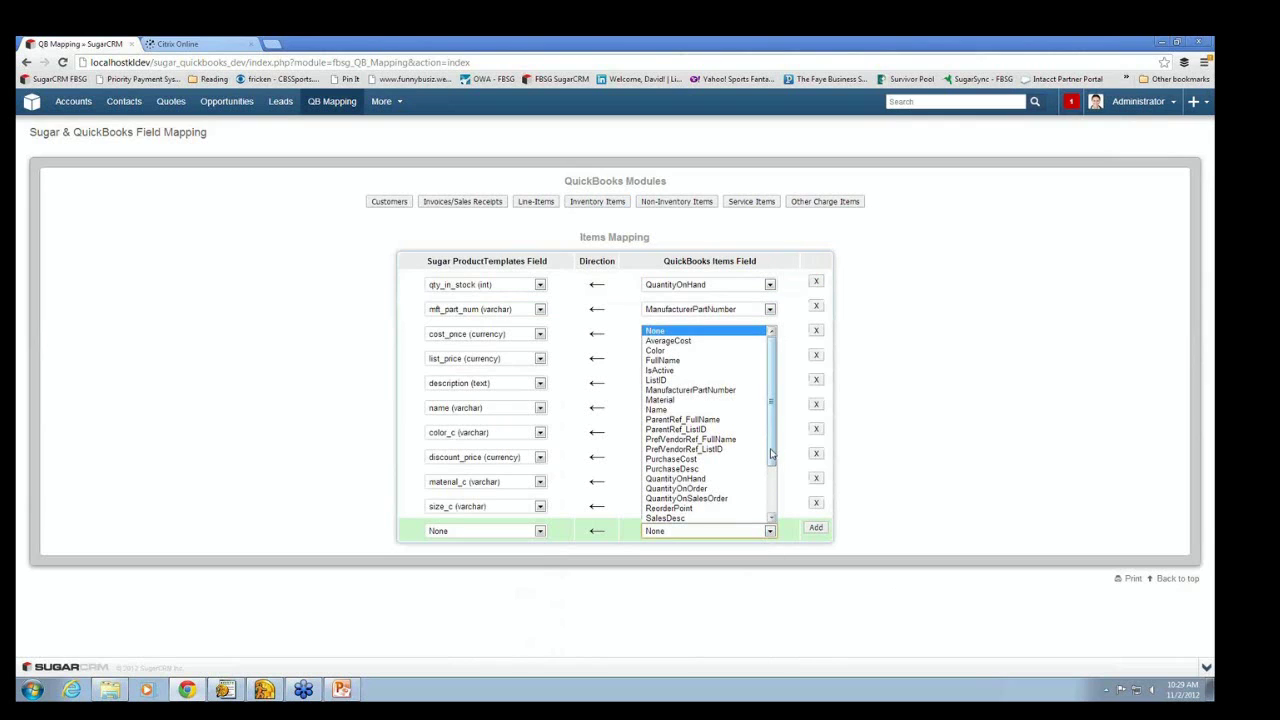
{"action": "scroll", "coordinate": [771, 455], "scroll_direction": "down", "scroll_amount": 3}
{"action": "scroll", "coordinate": [771, 455], "scroll_direction": "down", "scroll_amount": 2}
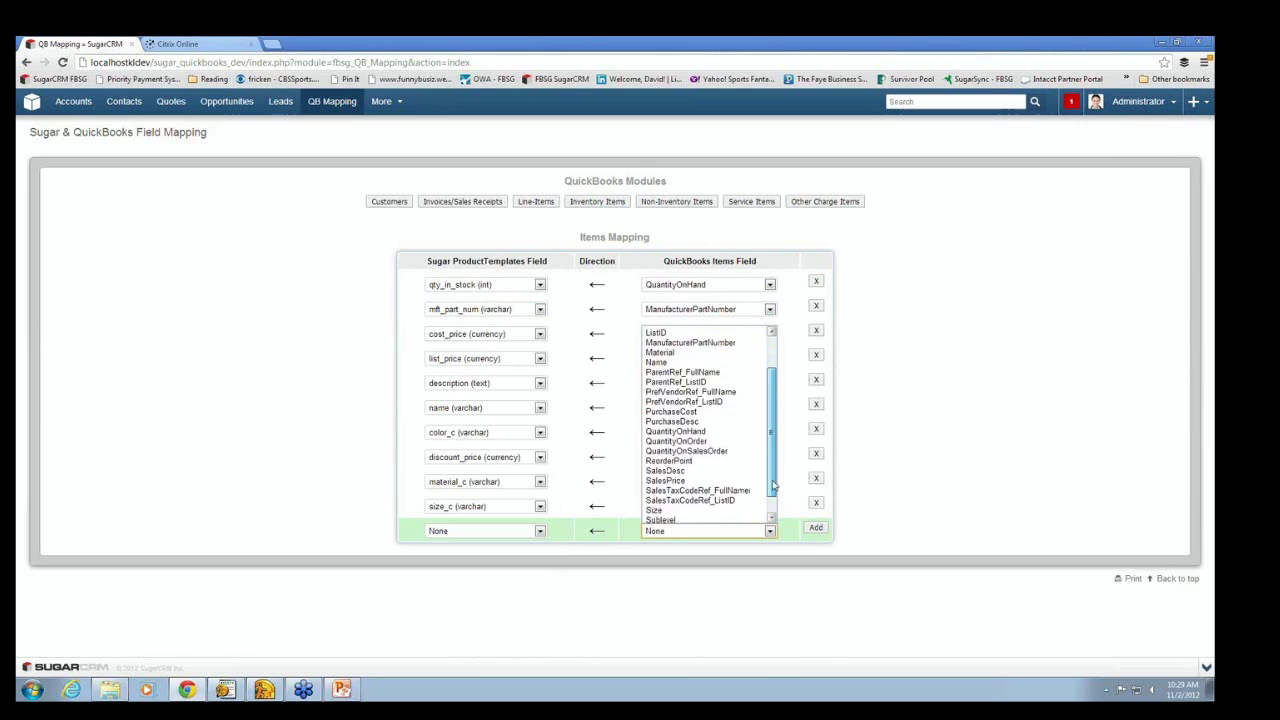
{"action": "scroll", "coordinate": [760, 420], "scroll_direction": "up", "scroll_amount": 5}
{"action": "left_click", "coordinate": [731, 352]}
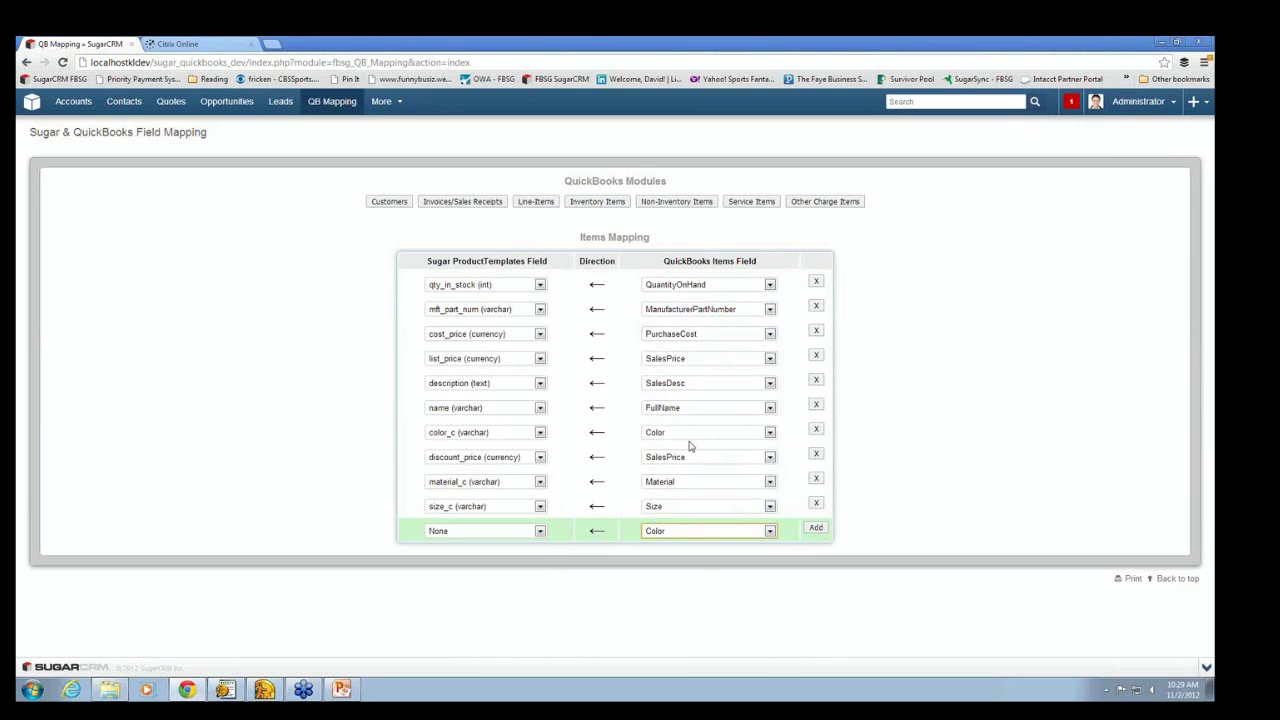
{"action": "left_click", "coordinate": [540, 532]}
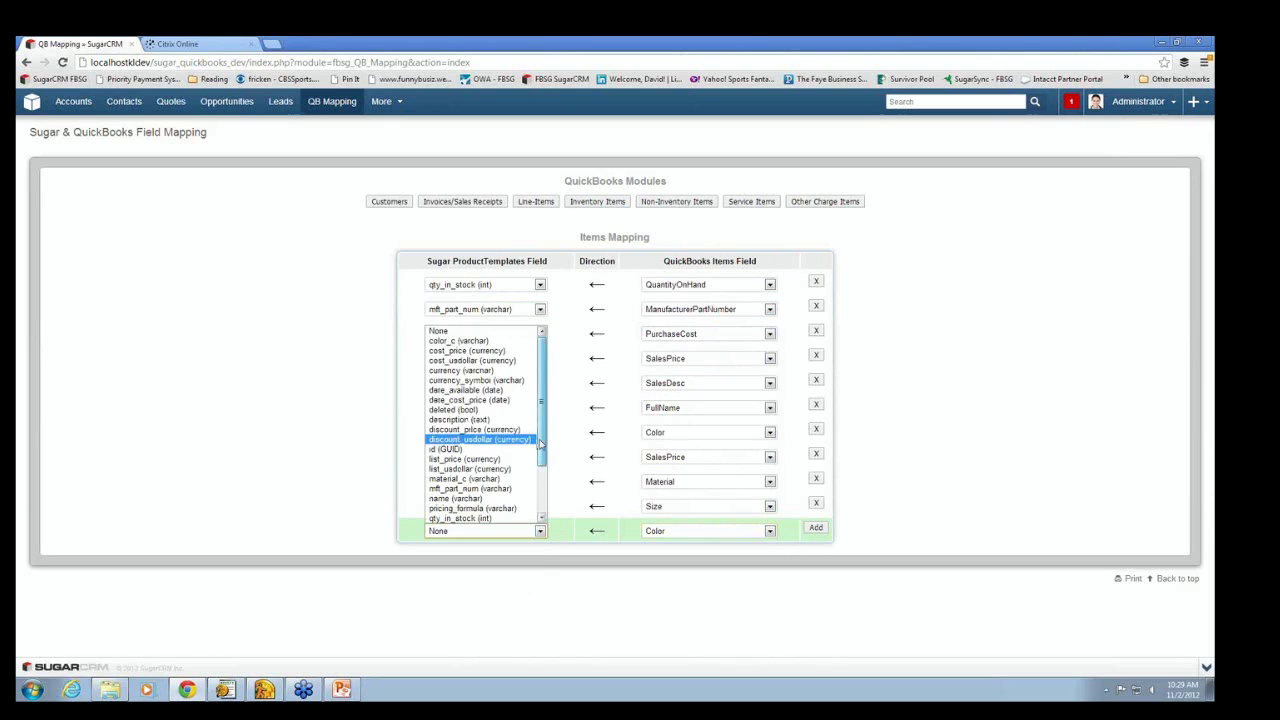
{"action": "scroll", "coordinate": [535, 440], "scroll_direction": "down", "scroll_amount": 2}
{"action": "scroll", "coordinate": [530, 400], "scroll_direction": "up", "scroll_amount": 1}
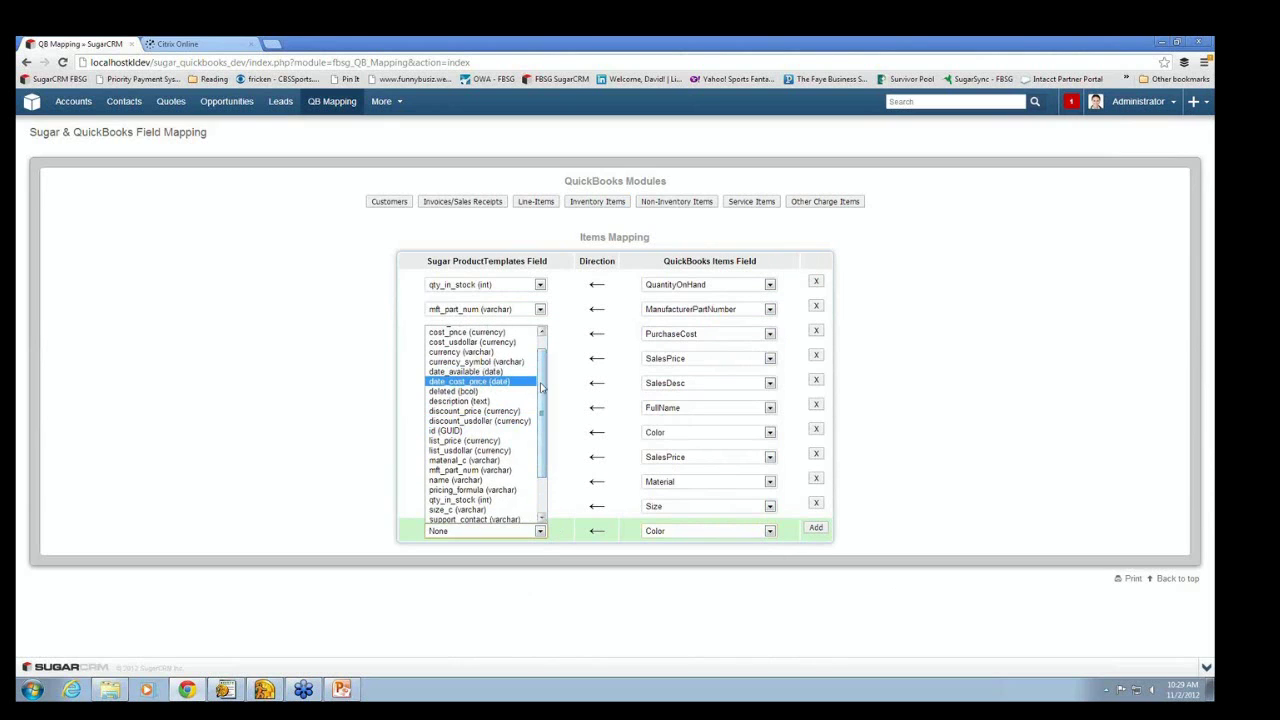
{"action": "scroll", "coordinate": [500, 380], "scroll_direction": "up", "scroll_amount": 2}
{"action": "scroll", "coordinate": [495, 360], "scroll_direction": "up", "scroll_amount": 1}
{"action": "left_click", "coordinate": [491, 342]}
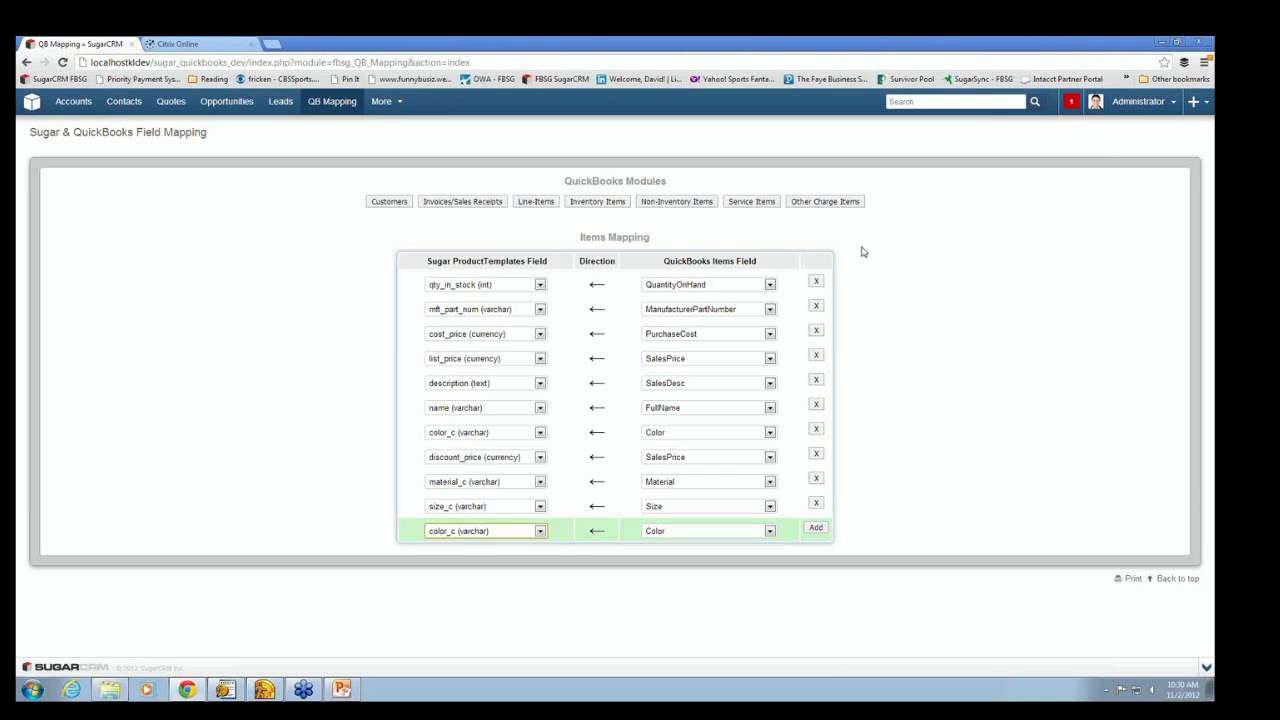
{"action": "mouse_move", "coordinate": [170, 101]}
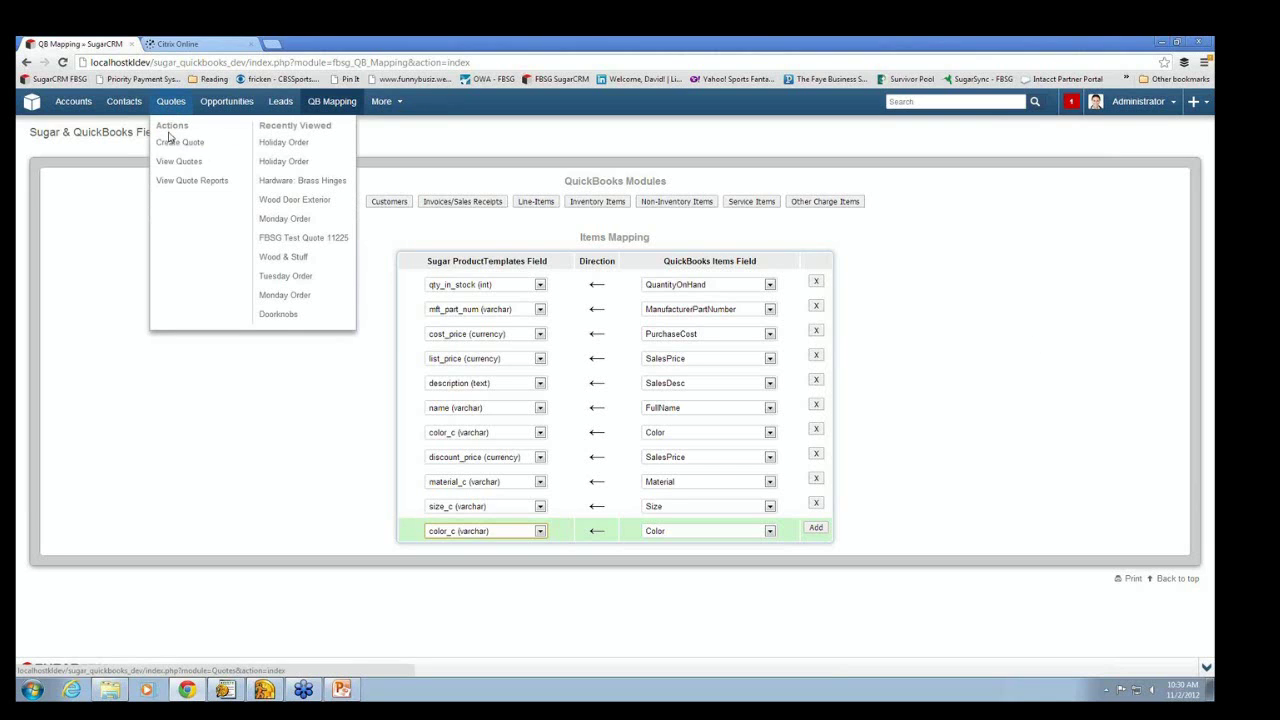
Step: Reopen the Holiday Order quote from Recently Viewed, then switch to QuickBooks
{"action": "left_click", "coordinate": [268, 160]}
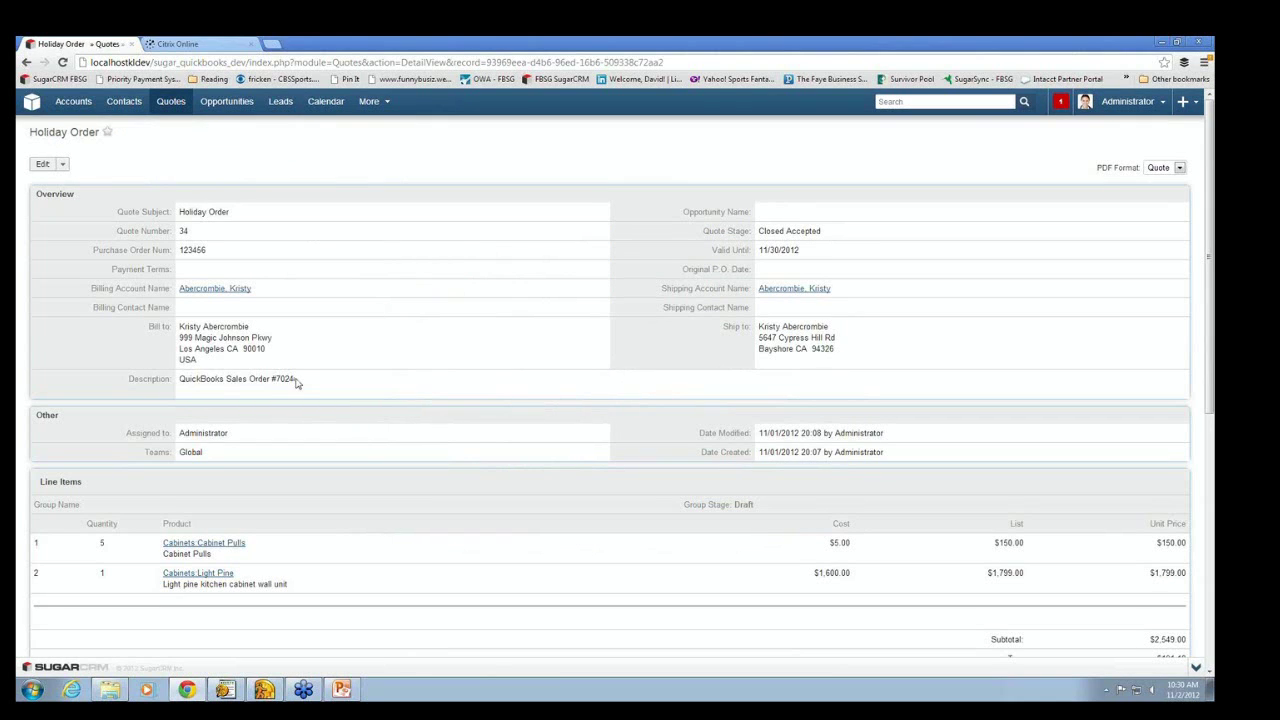
{"action": "left_click", "coordinate": [265, 690]}
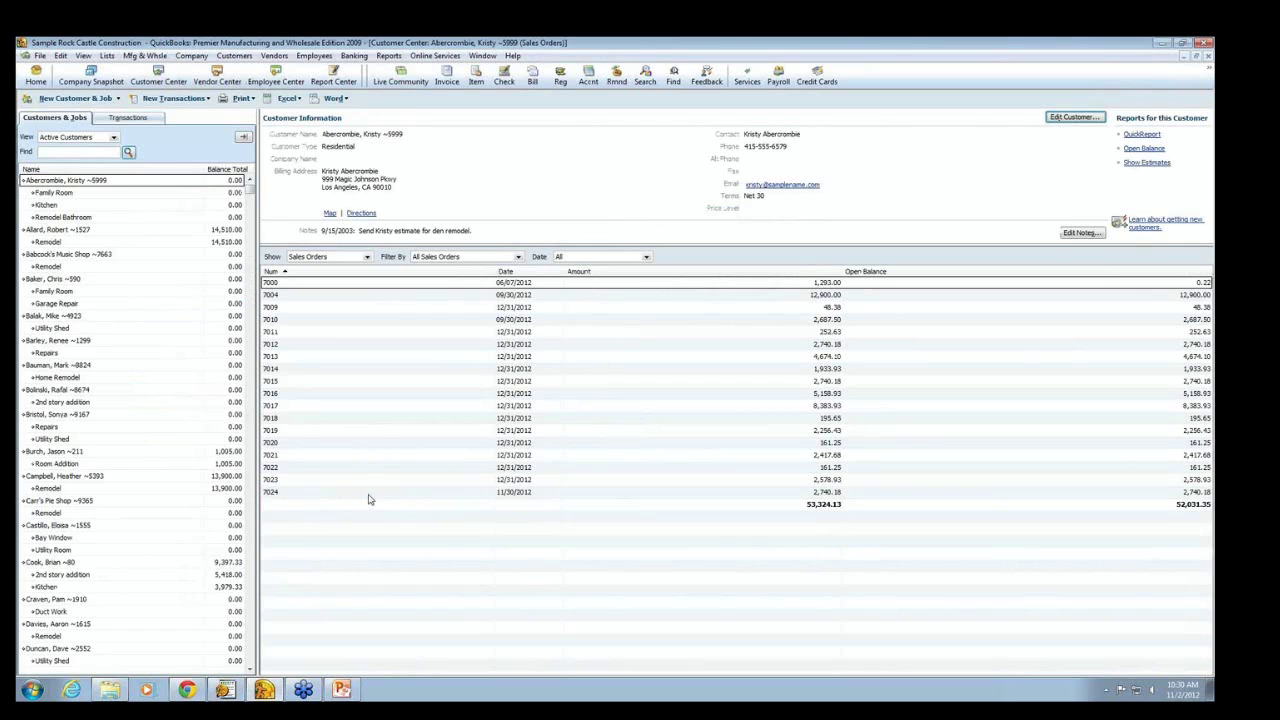
Step: Open sales order 7024 from Customer Center, then return to the Sugar quote in Chrome
{"action": "left_click", "coordinate": [287, 496]}
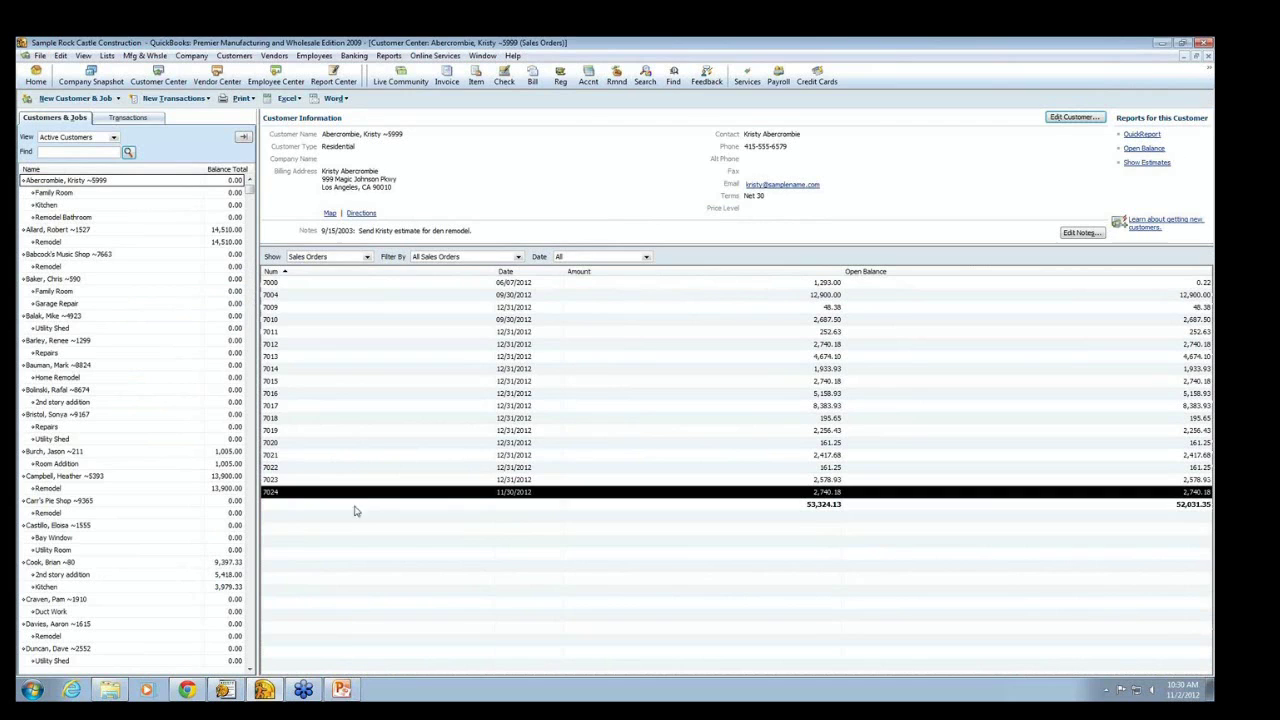
{"action": "double_click", "coordinate": [355, 494]}
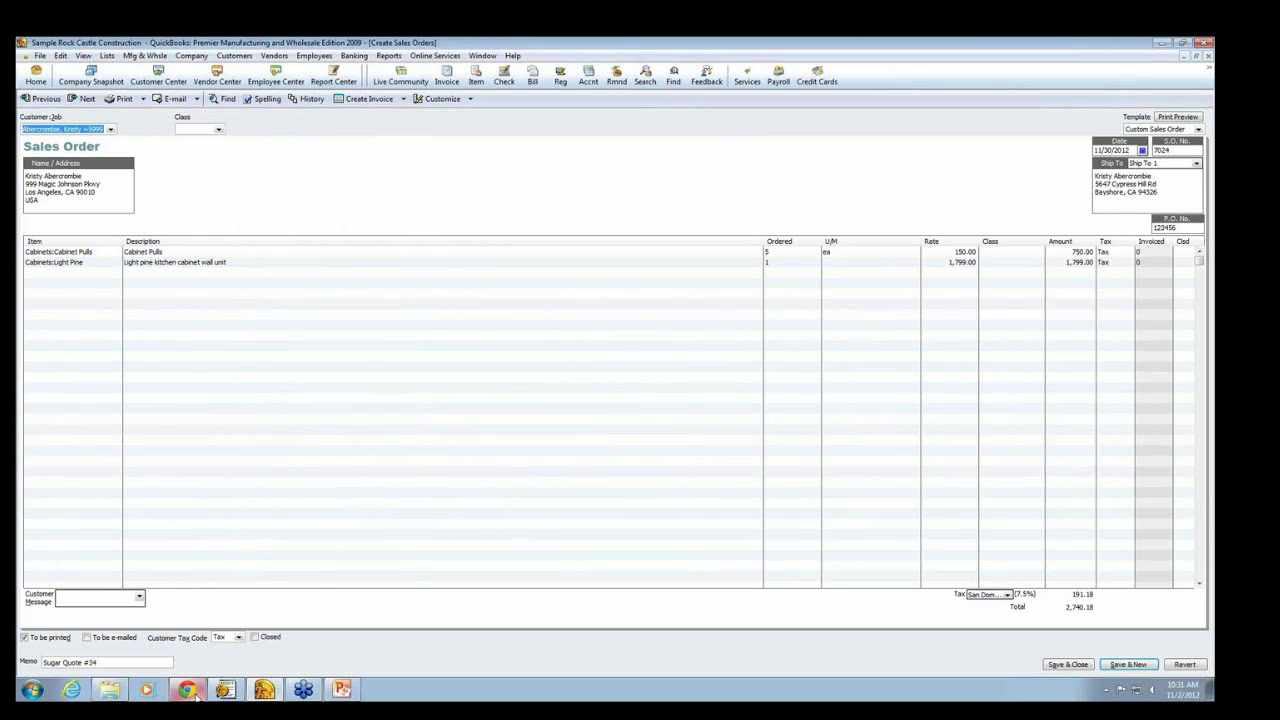
{"action": "left_click", "coordinate": [190, 690]}
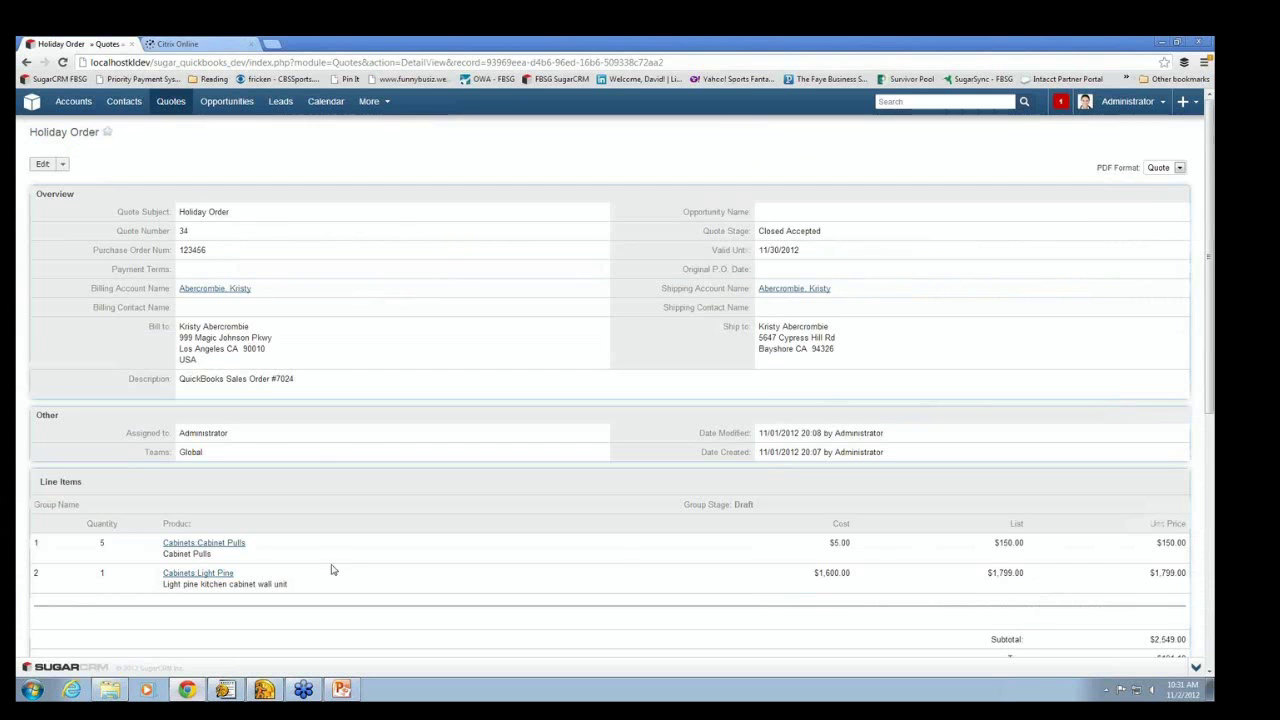
Step: Go to the Sugar home dashboard and page the Collections dashlet forward and back
{"action": "left_click", "coordinate": [33, 103]}
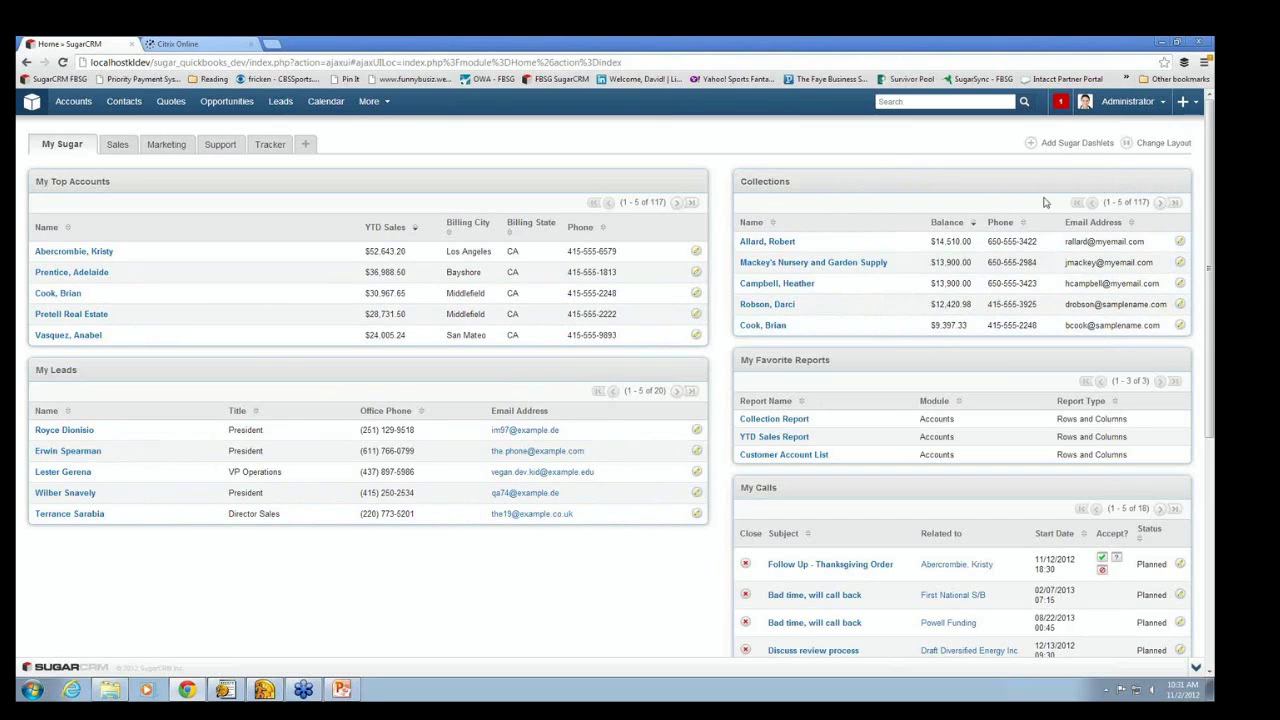
{"action": "left_click", "coordinate": [1162, 204]}
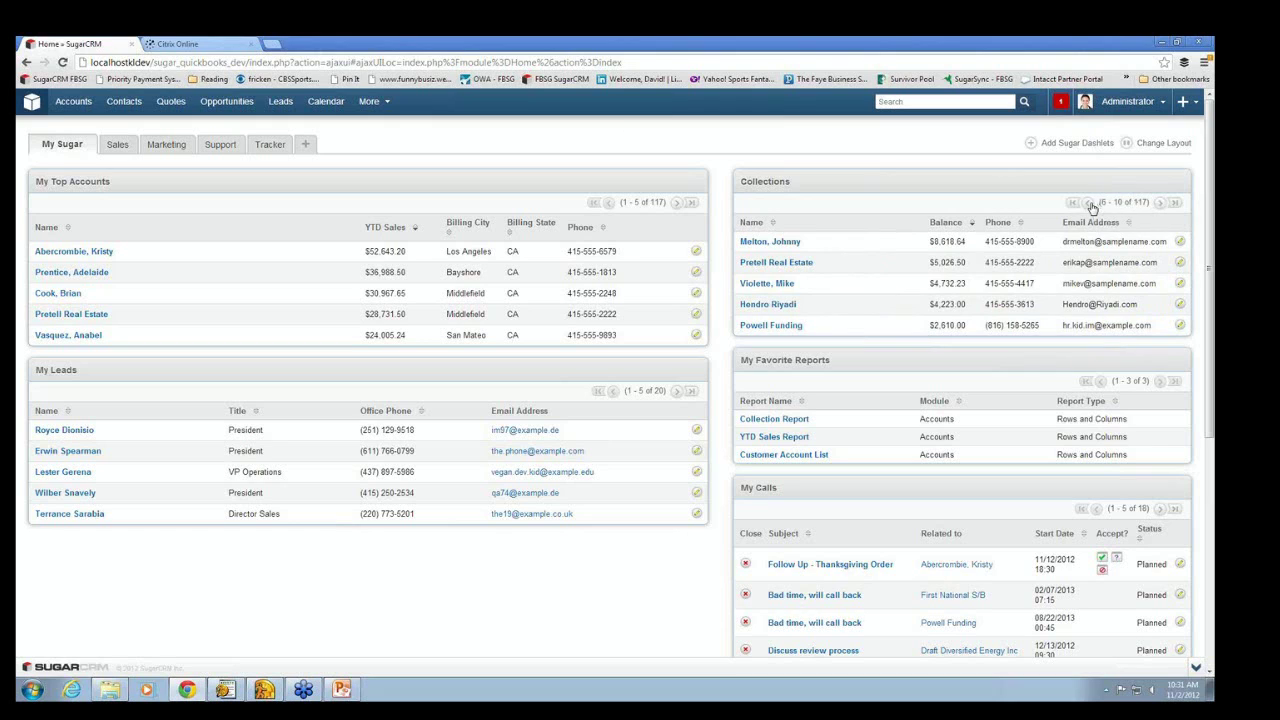
{"action": "left_click", "coordinate": [1088, 203]}
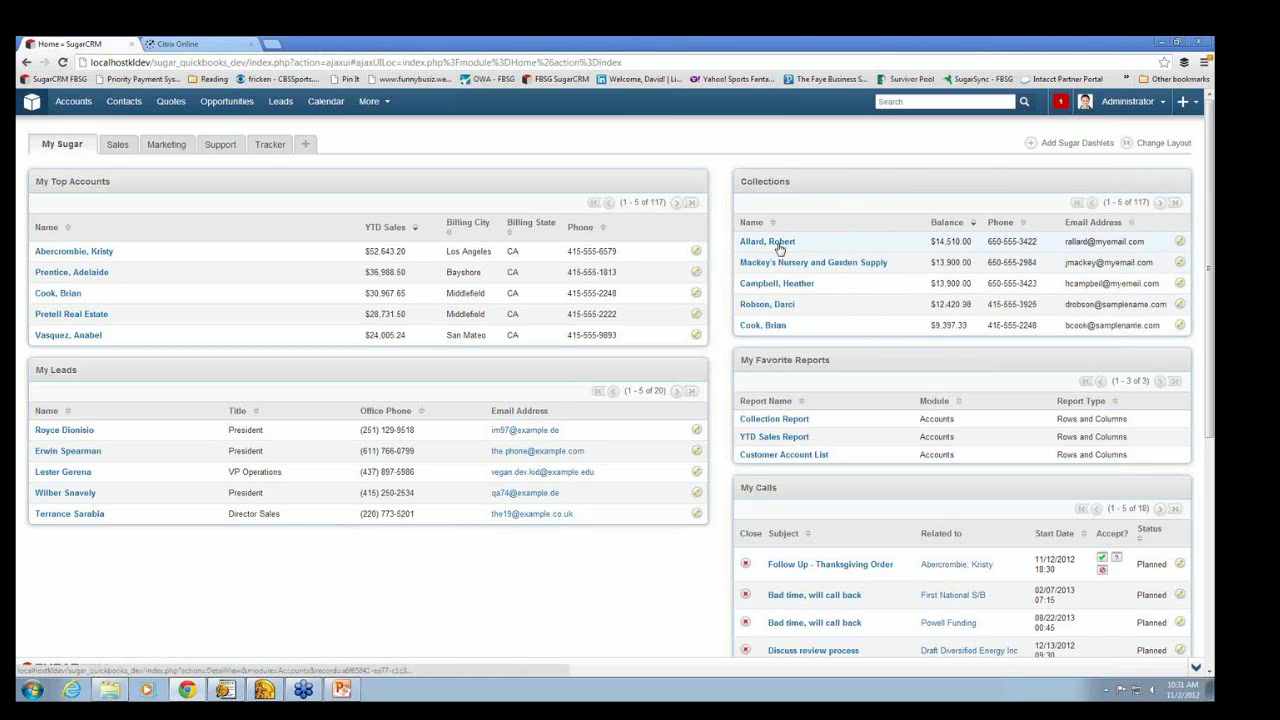
Step: Open the top-balance account from the Collections dashlet
{"action": "left_click", "coordinate": [780, 242]}
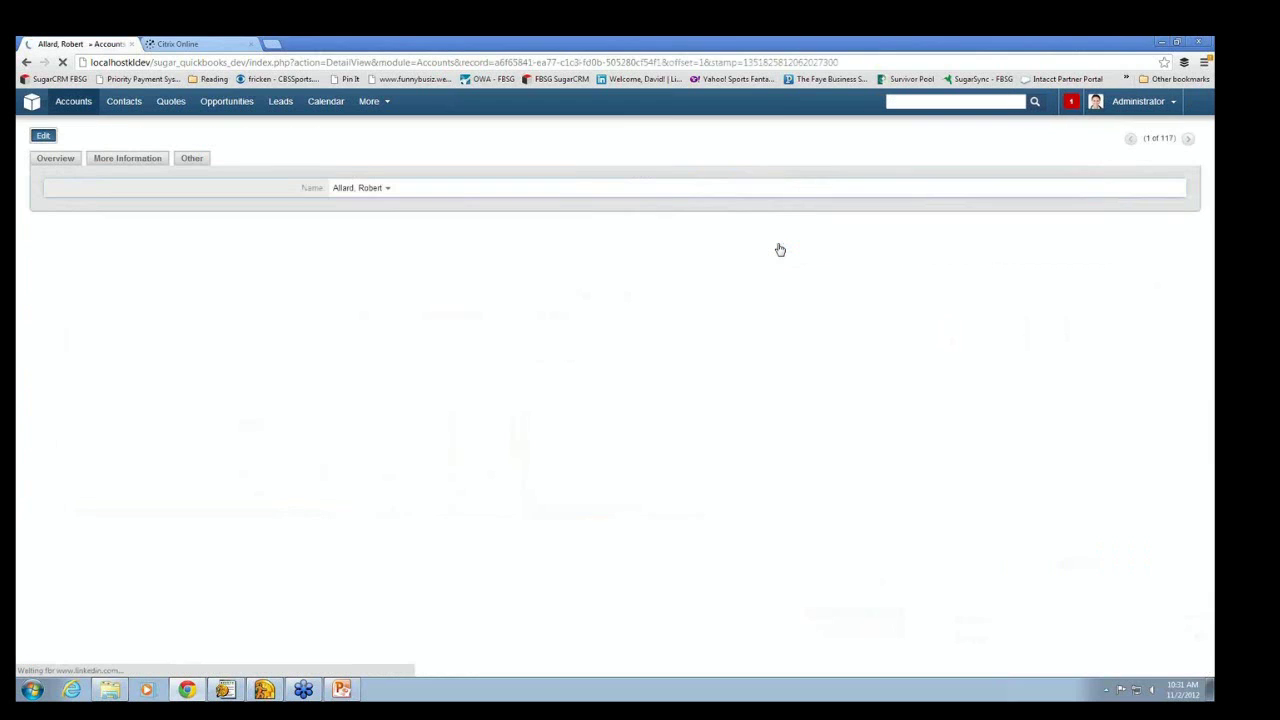